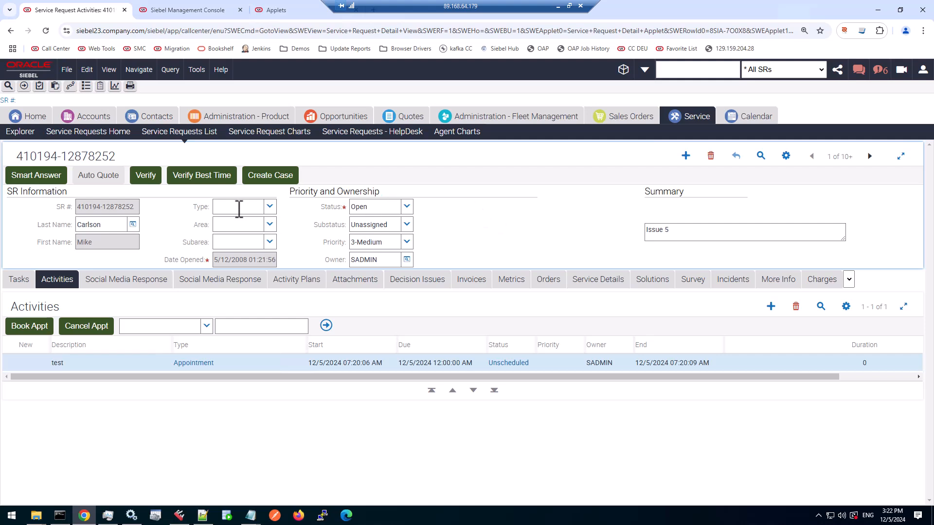
- Check the record information of the service request for its last update date
left_click(405, 308)
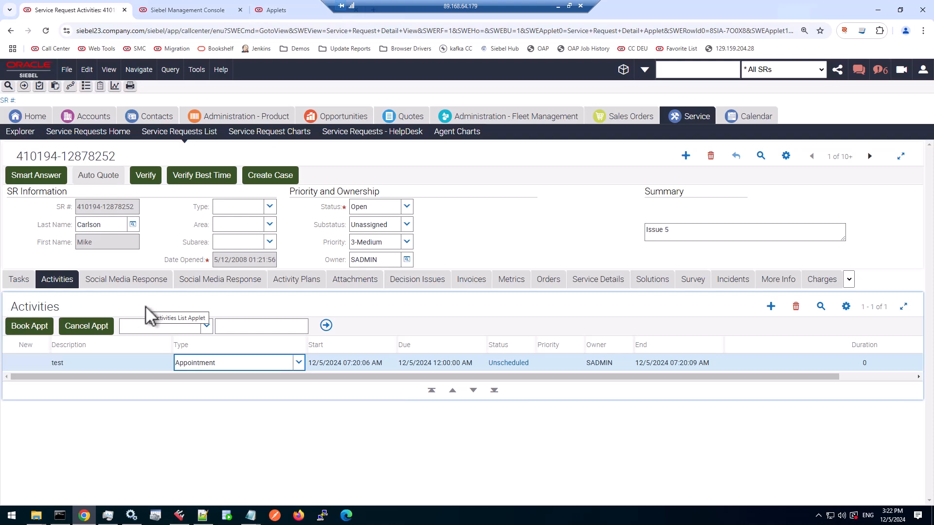
left_click(535, 222)
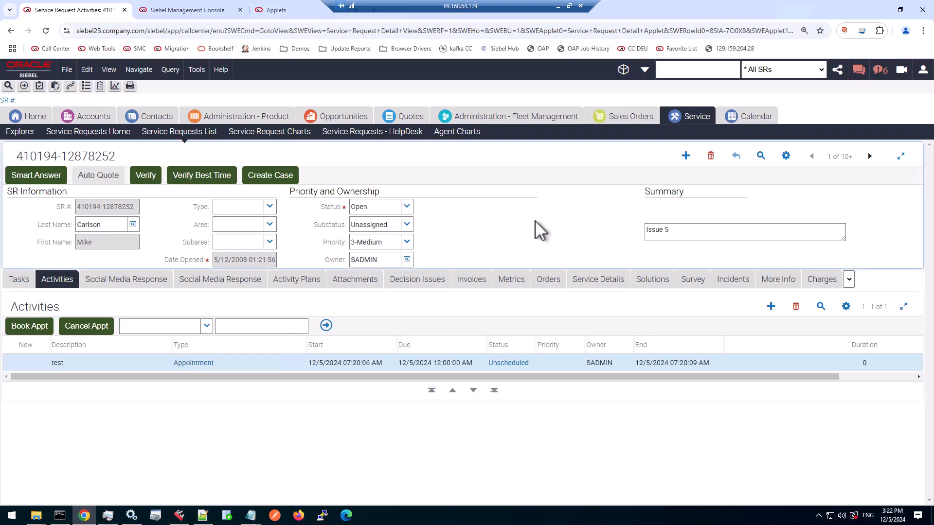
key("ctrl+alt+k")
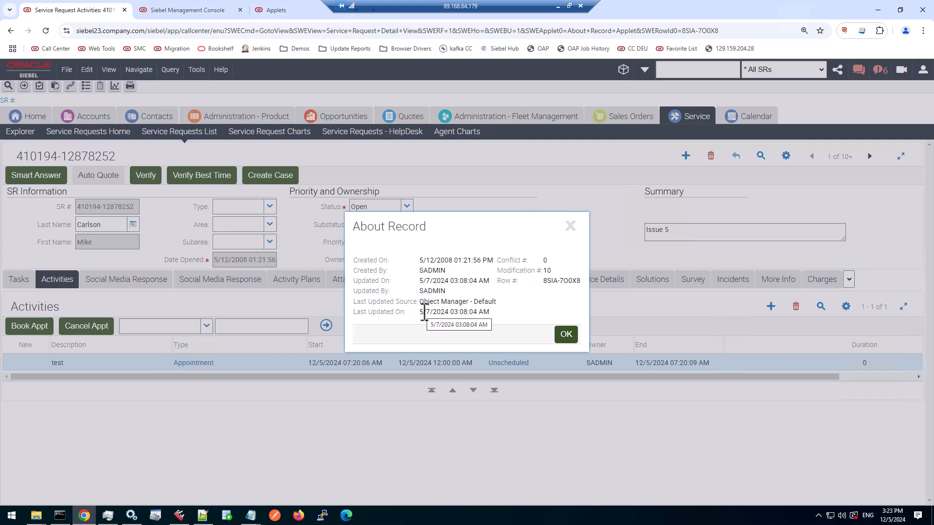
left_click_drag(420, 314, 445, 314)
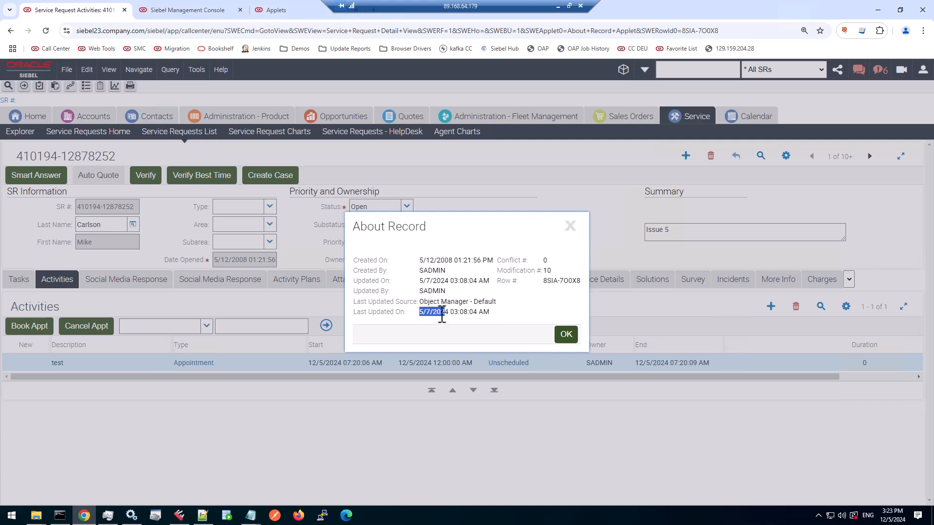
left_click(566, 335)
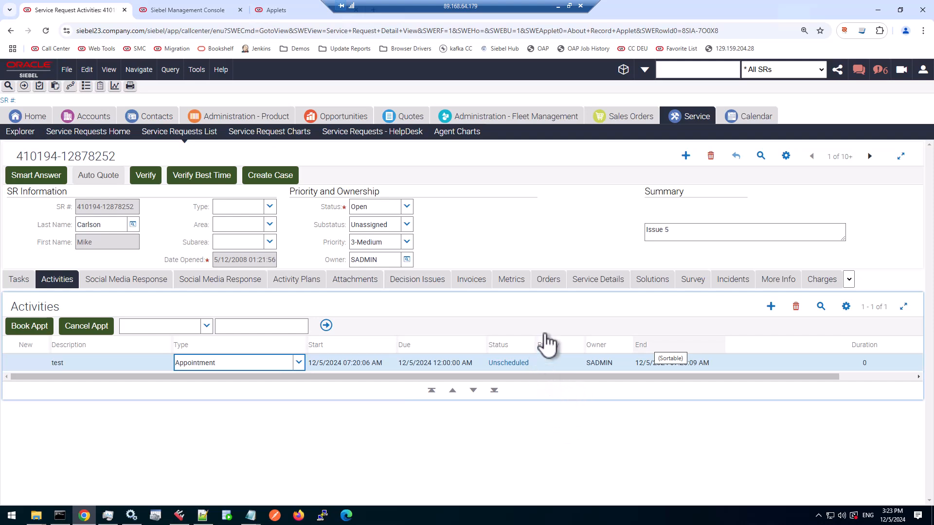
- Set the status of the "test" appointment activity to Scheduled and save the record
left_click(534, 362)
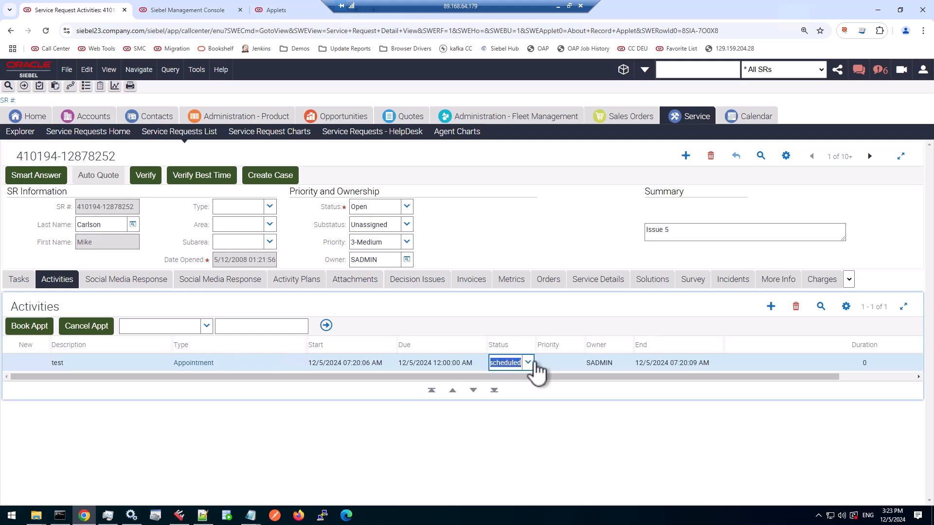
left_click(532, 363)
left_click(532, 267)
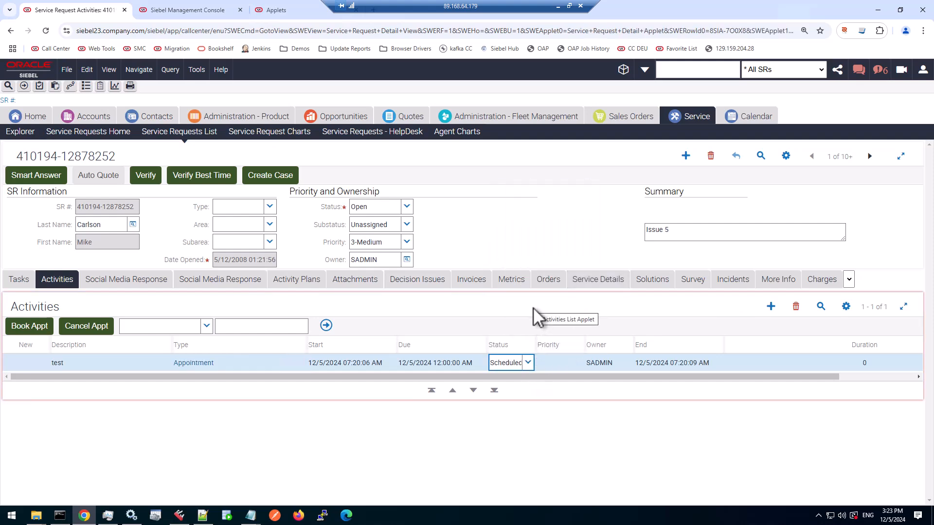
left_click(846, 308)
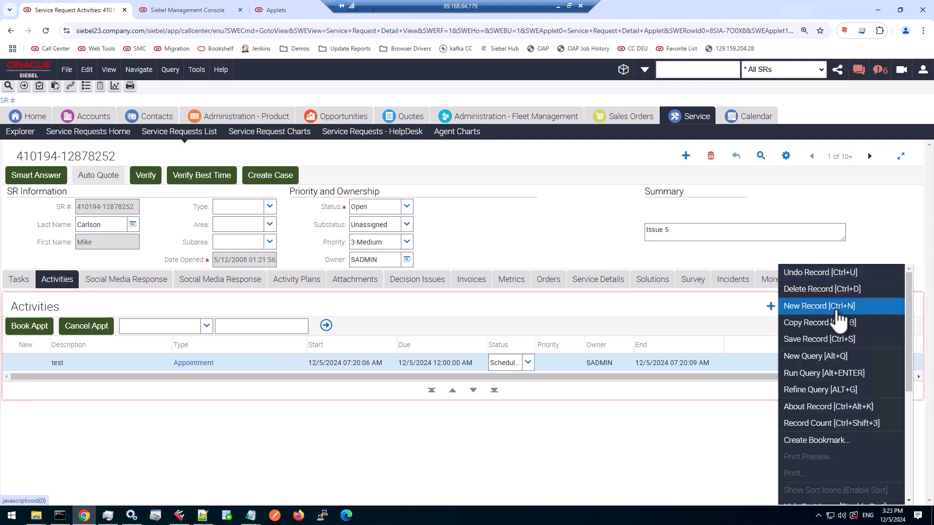
left_click(824, 340)
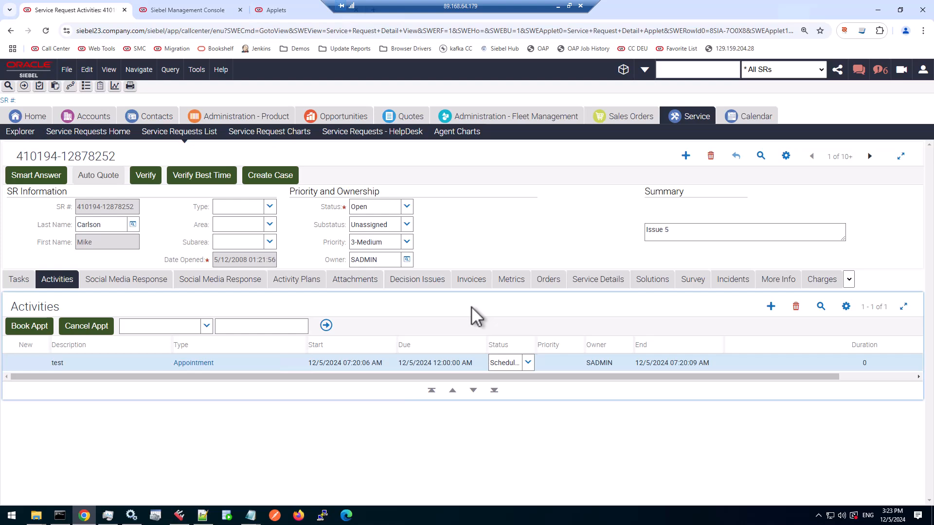
- Compare the last update dates in the record information of the activity and its parent service request
key("ctrl+alt+k")
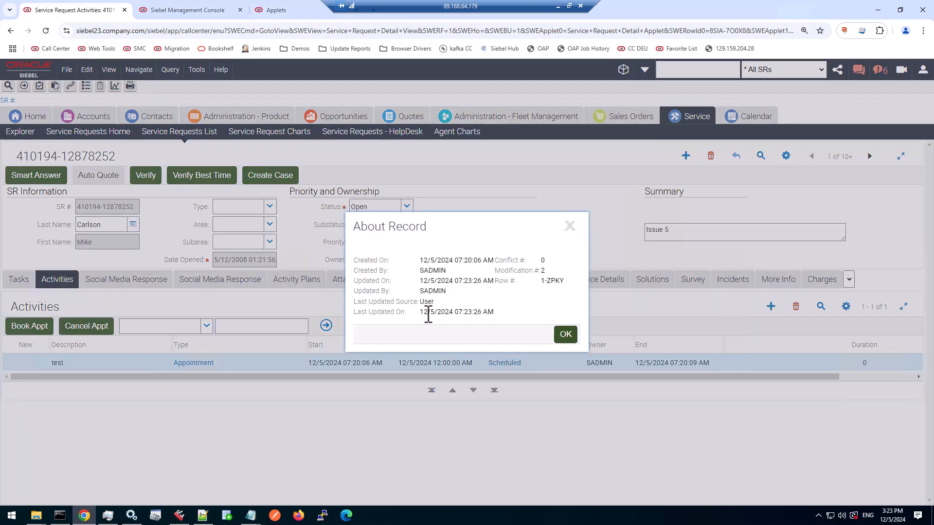
left_click_drag(424, 312, 453, 313)
left_click(565, 335)
left_click(578, 232)
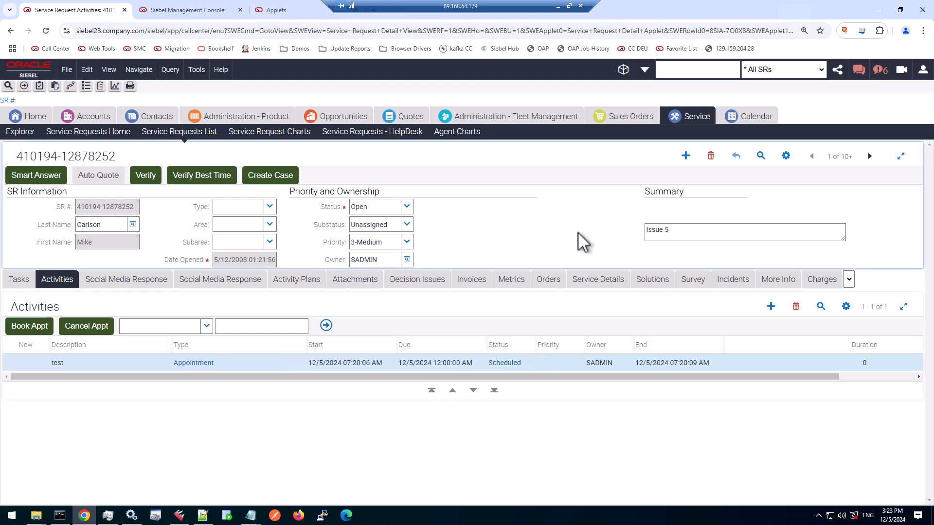
key("ctrl+alt+k")
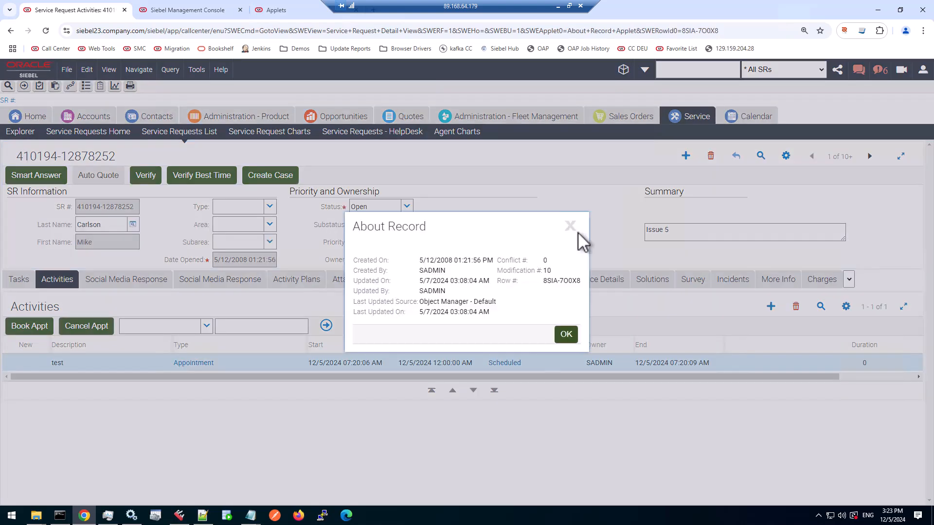
left_click_drag(421, 314, 453, 313)
left_click(566, 335)
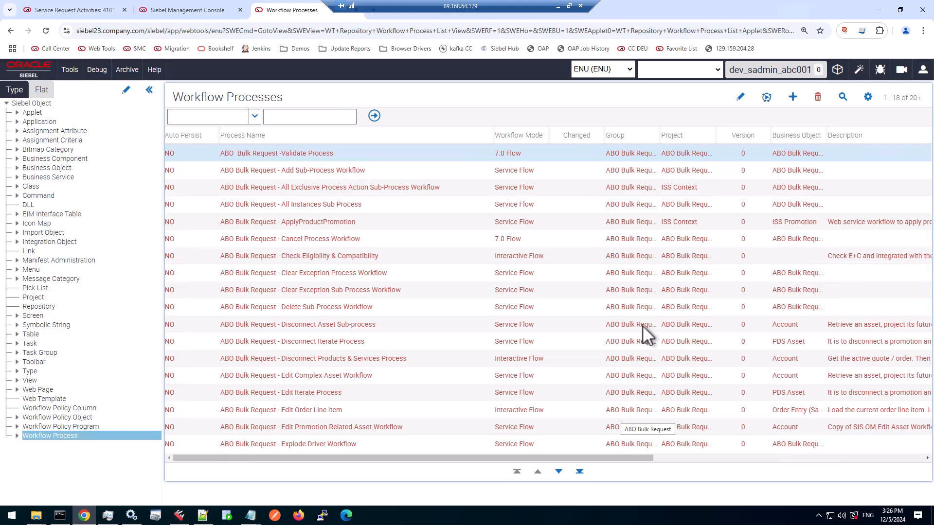
- Create a new workflow process record named BCRM Update SR in the 00Phoenix project
left_click(793, 98)
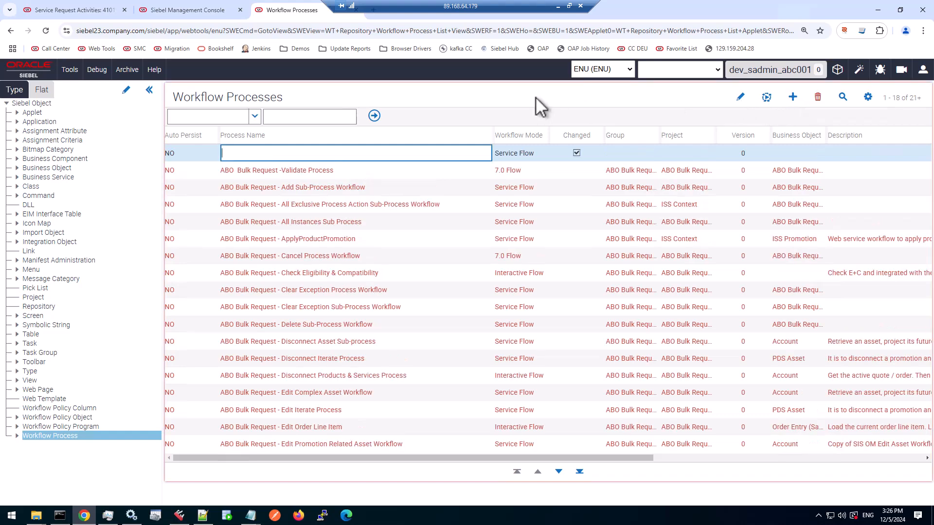
type("BCRM Update SR")
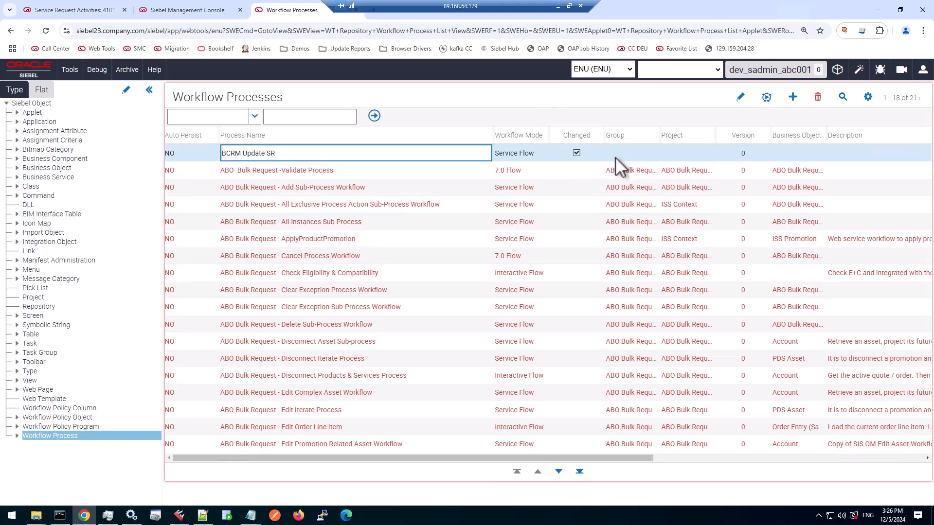
left_click(694, 155)
type("00")
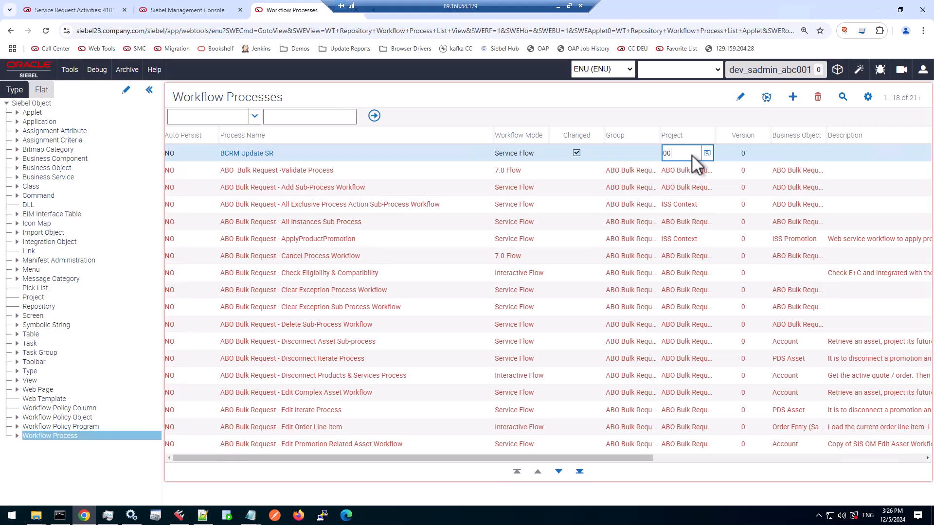
key("Tab")
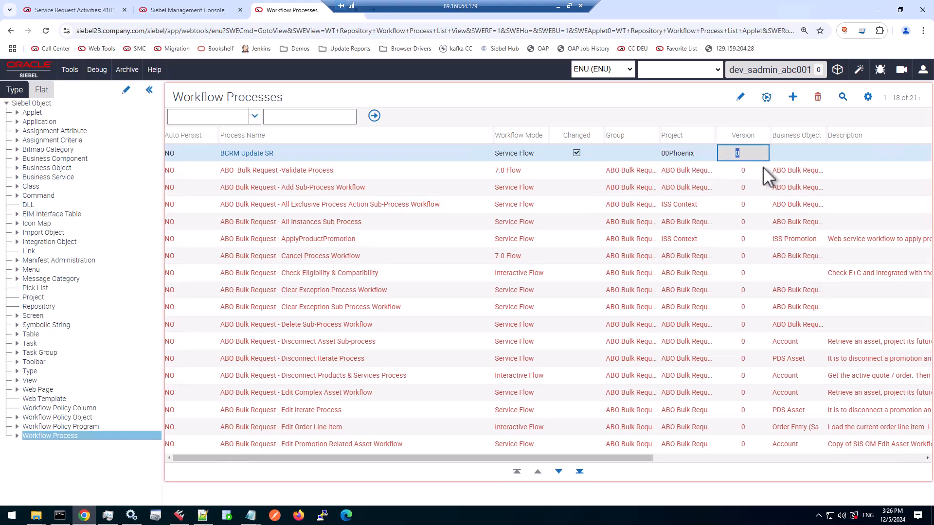
key("Tab")
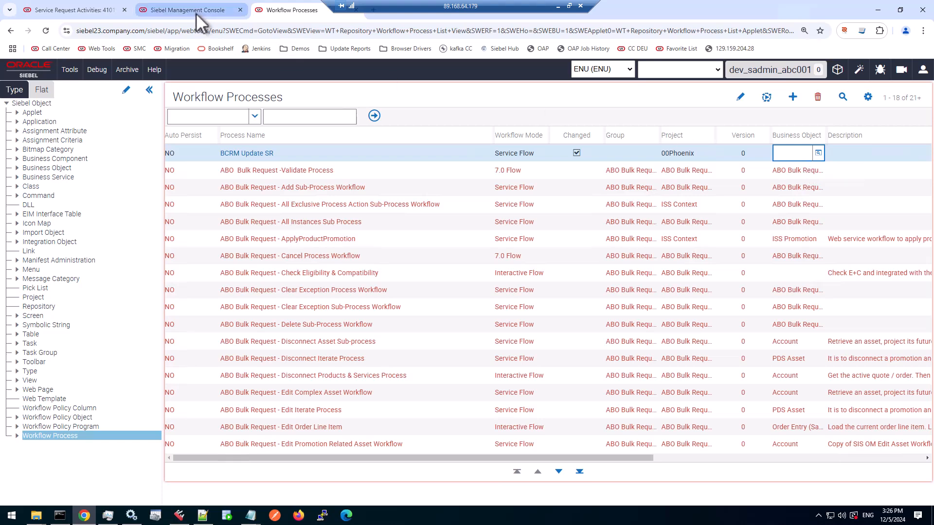
- Look up the business object and components behind the service request view, and copy the business object name Service Request
left_click(78, 11)
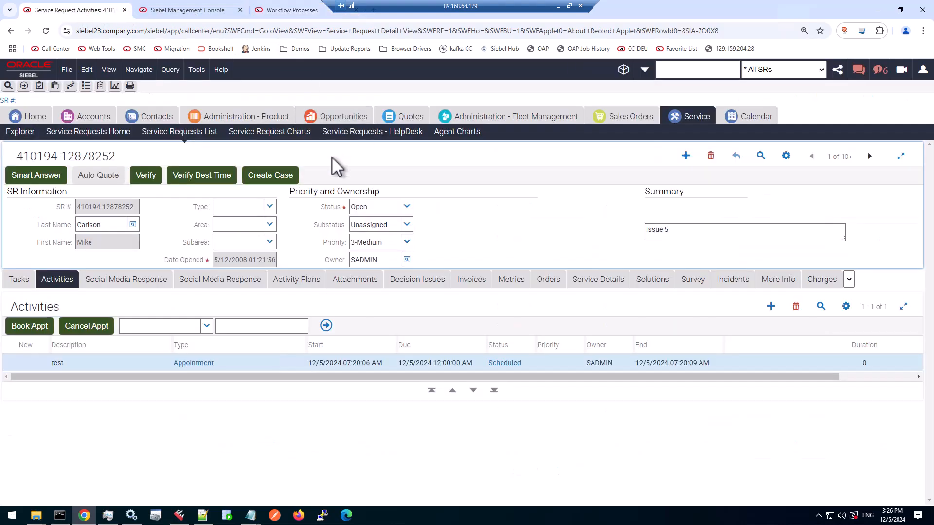
left_click(217, 69)
left_click(238, 156)
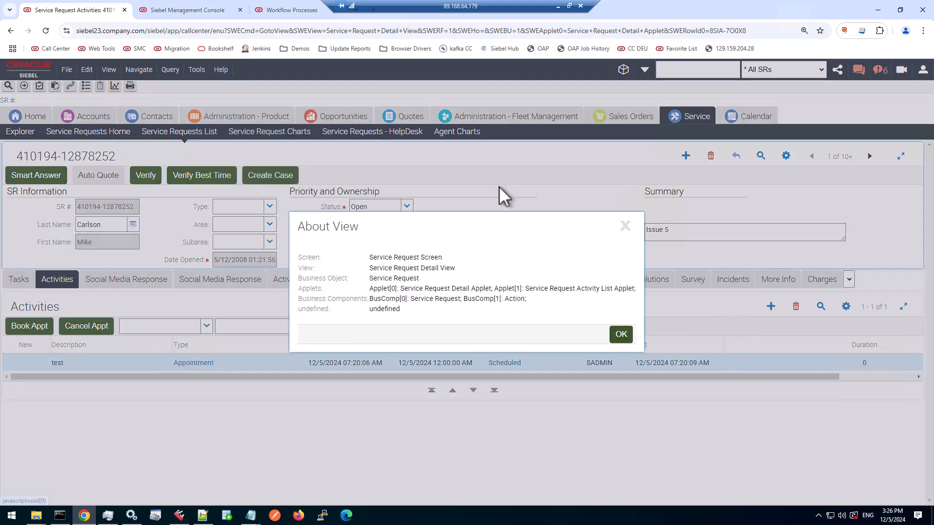
double_click(386, 278)
left_click_drag(385, 280, 419, 278)
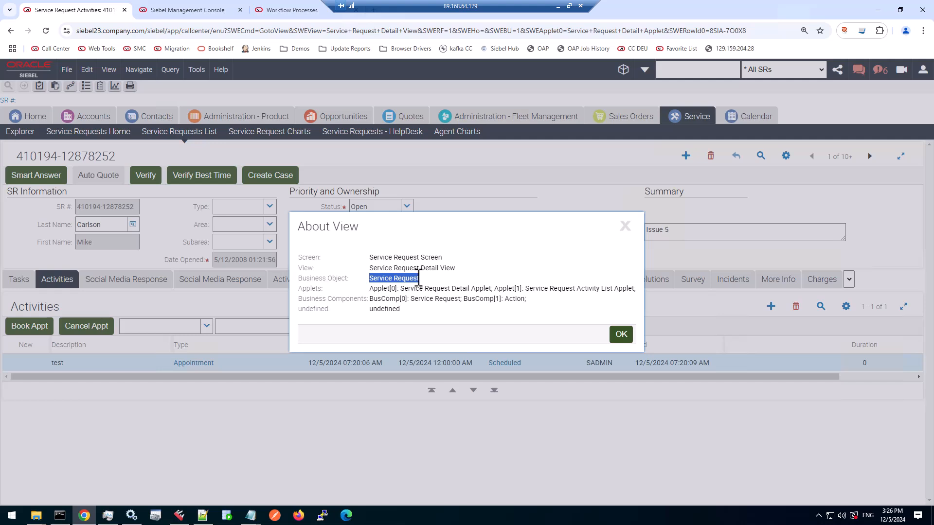
double_click(521, 298)
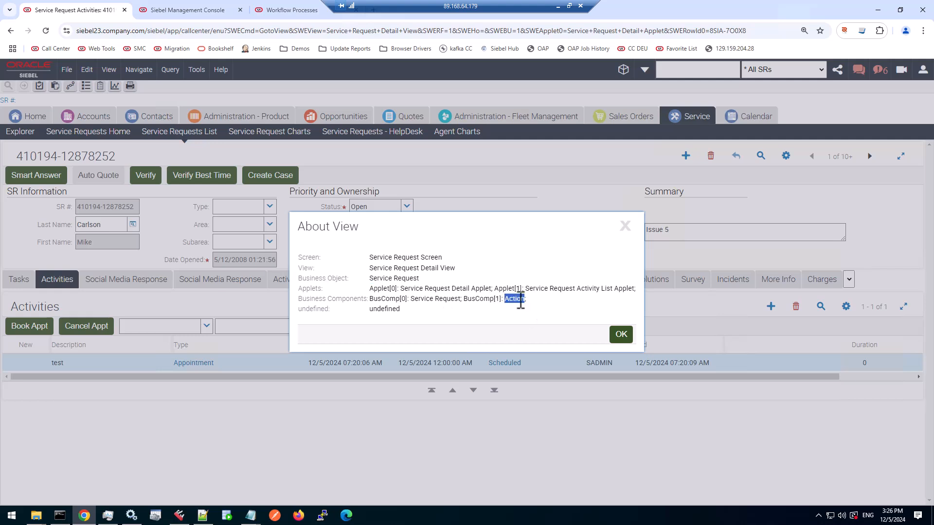
double_click(378, 279)
left_click_drag(378, 278, 419, 279)
key("ctrl+c")
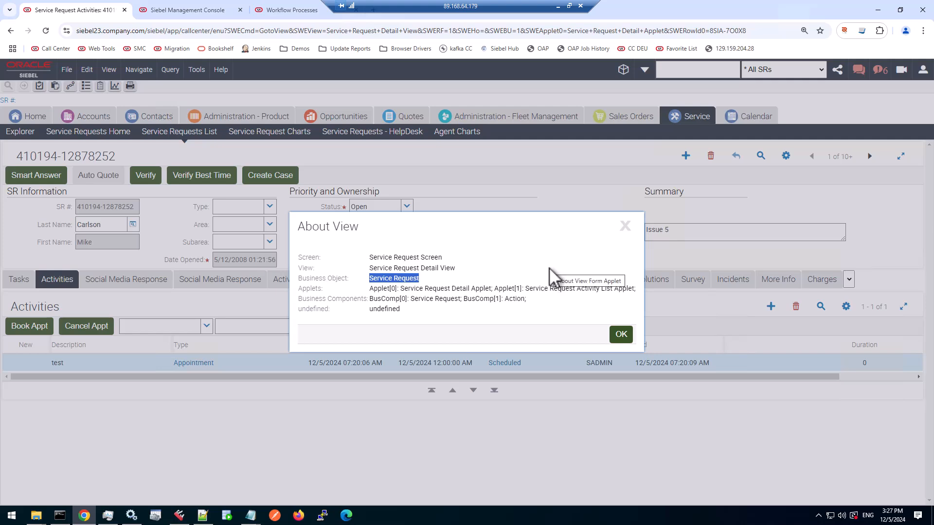
- Set the business object of the BCRM Update SR workflow to Service Request, widening the column and picking the matching entry
left_click(287, 15)
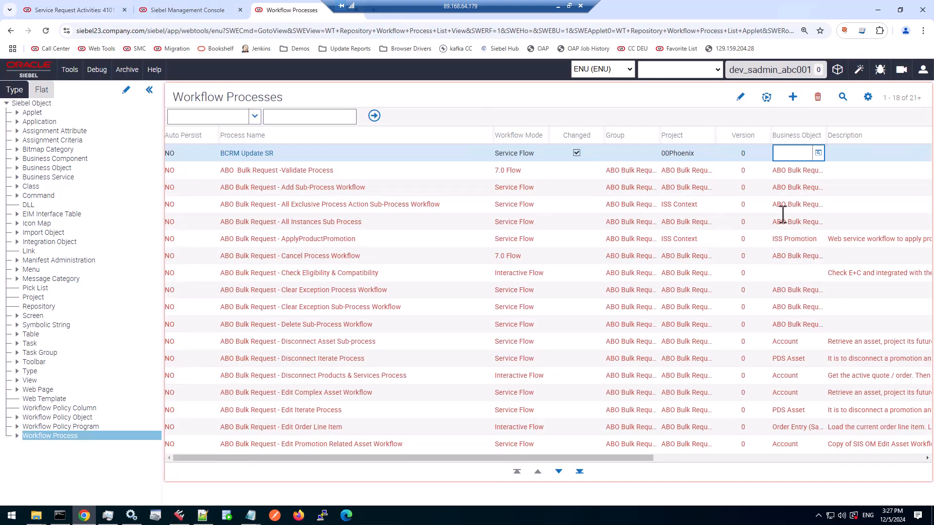
key("ctrl+v")
key("Tab")
left_click_drag(785, 132, 829, 132)
left_click(819, 158)
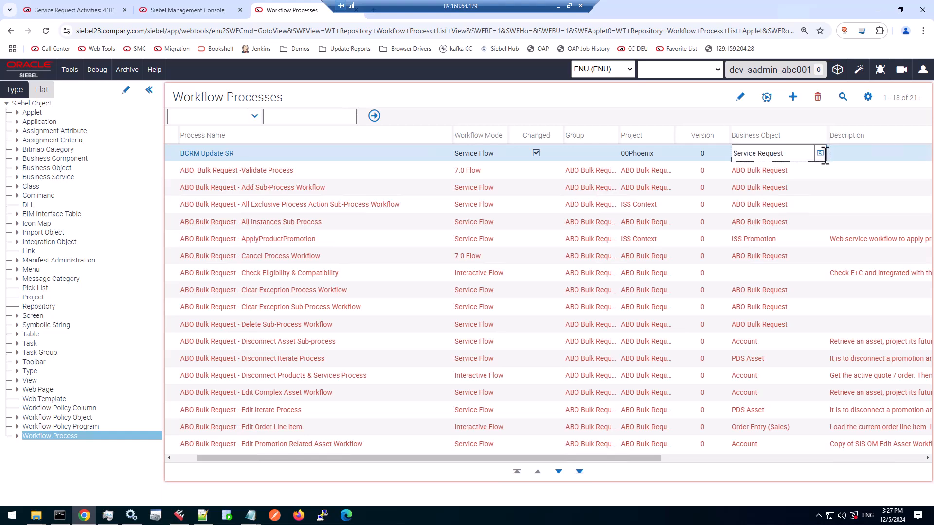
left_click(823, 153)
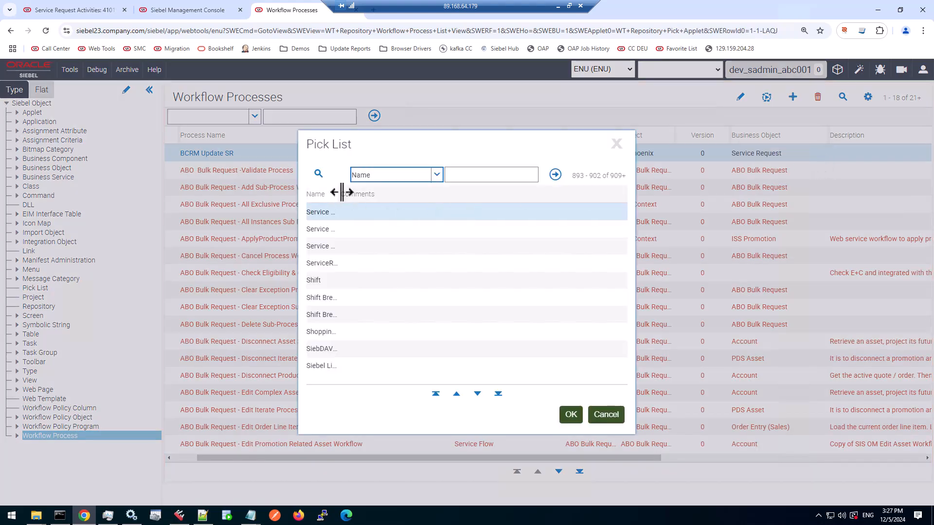
left_click_drag(340, 194, 435, 199)
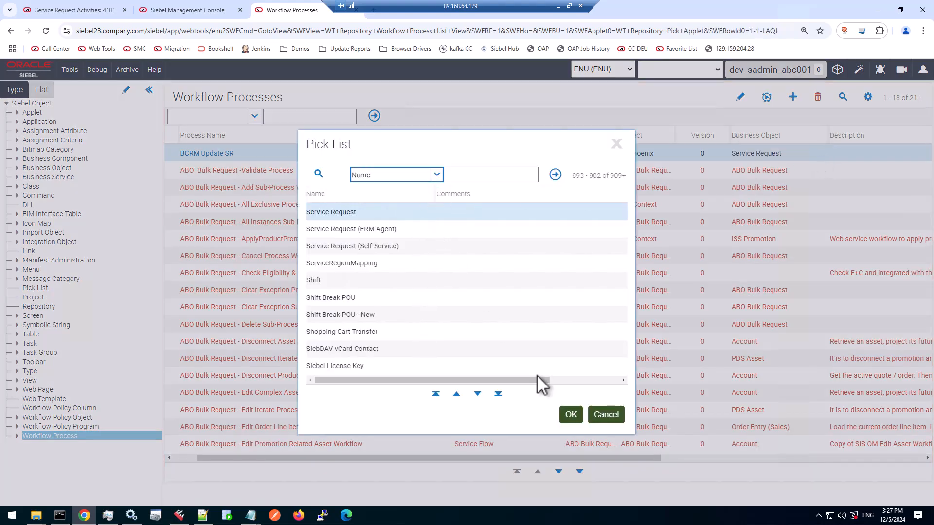
left_click(573, 413)
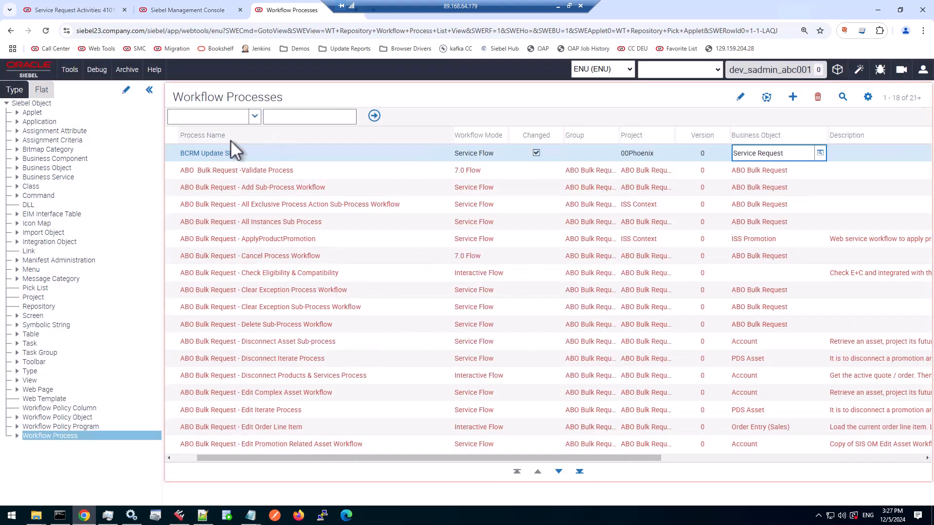
- Open the BCRM Update SR workflow for editing and lay out a Start step, a Siebel Operation step and an End step in a row
left_click(458, 154)
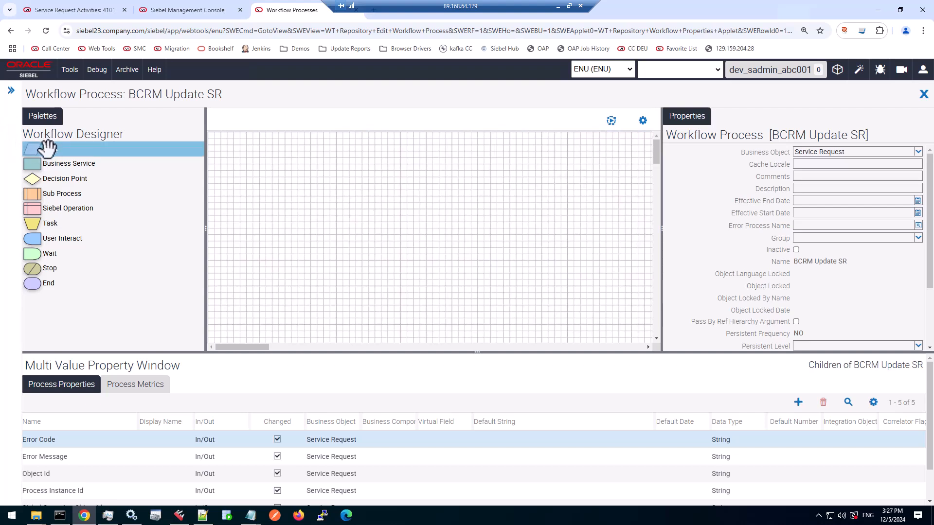
left_click_drag(45, 147, 262, 165)
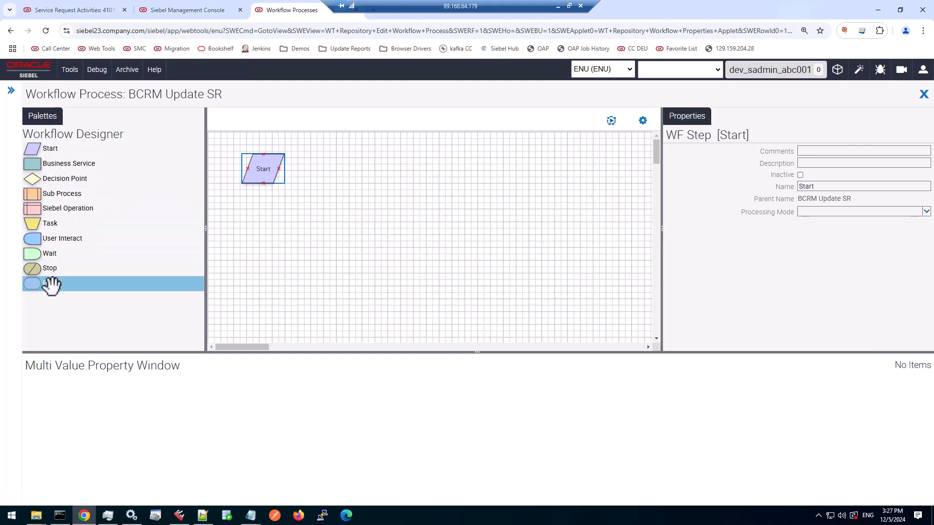
left_click_drag(49, 284, 400, 169)
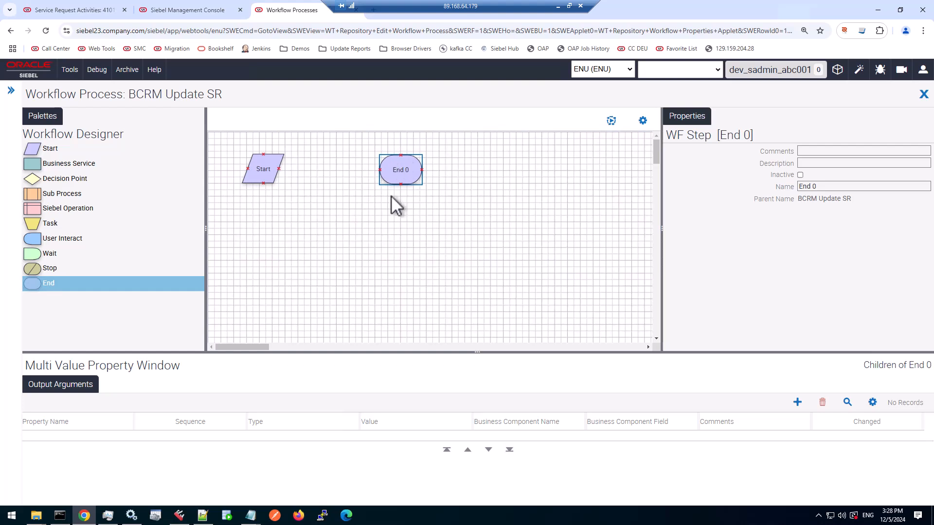
left_click(80, 208)
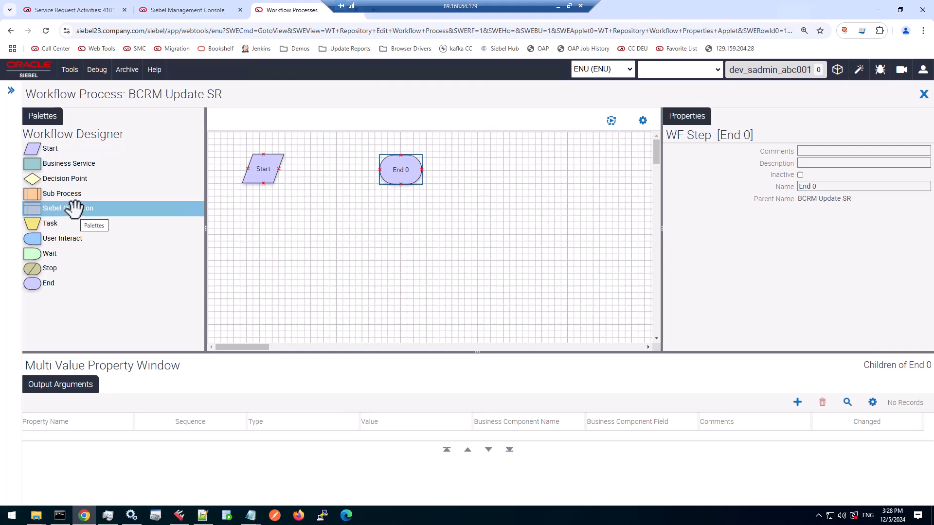
left_click_drag(73, 207, 329, 167)
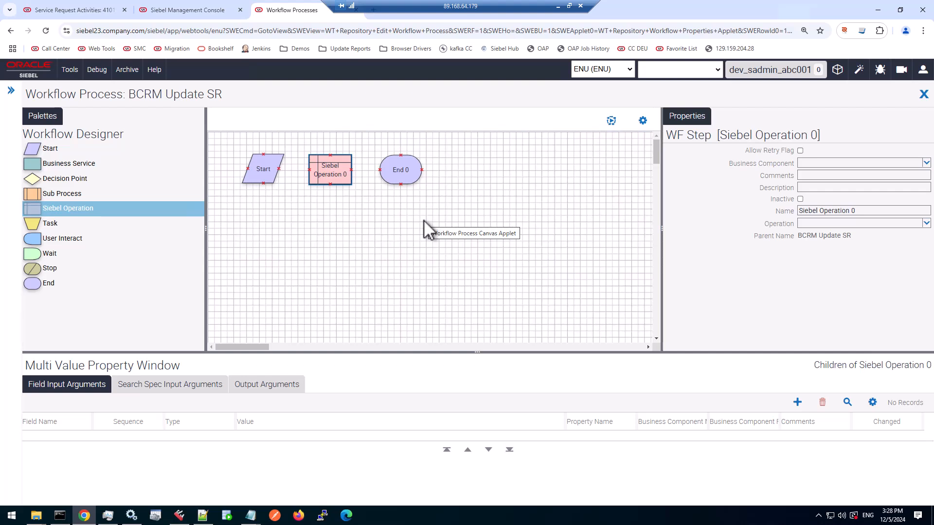
- Return to the service request, dismiss its view information and expand the form to show all fields
left_click(87, 11)
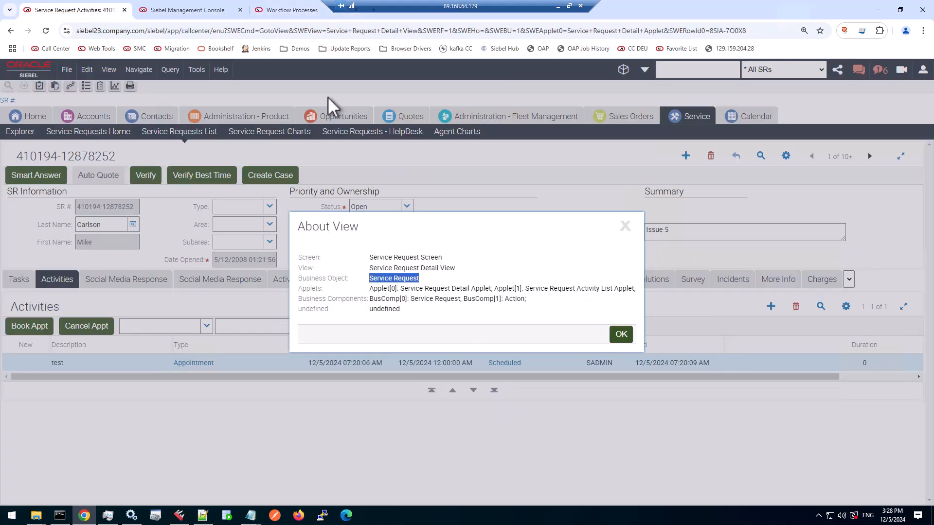
left_click(621, 335)
left_click(901, 156)
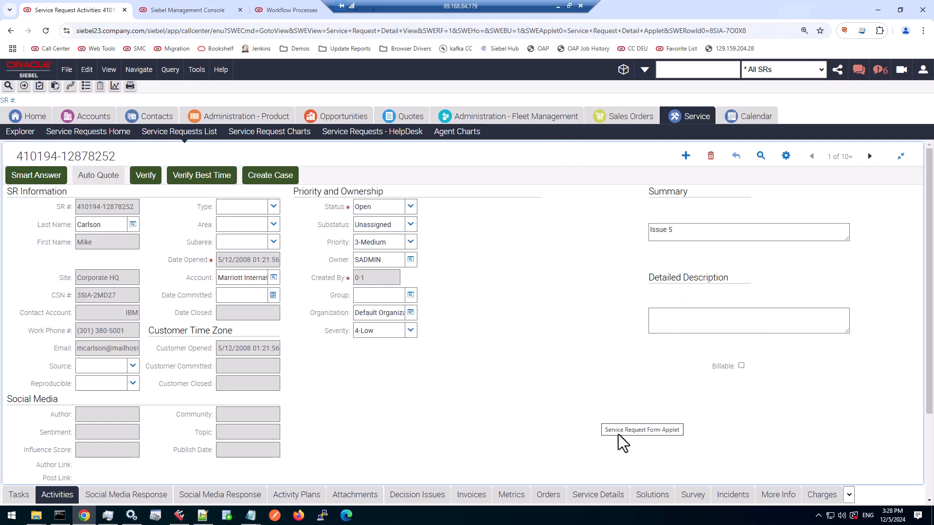
- Set the service request's Date Committed to 12/2/2024 11:38:00 AM
left_click(273, 296)
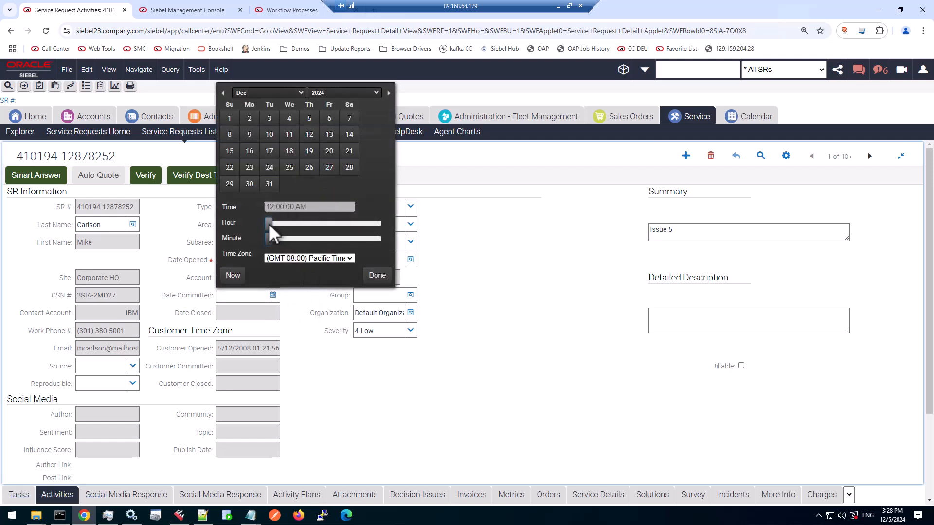
left_click_drag(273, 223, 344, 239)
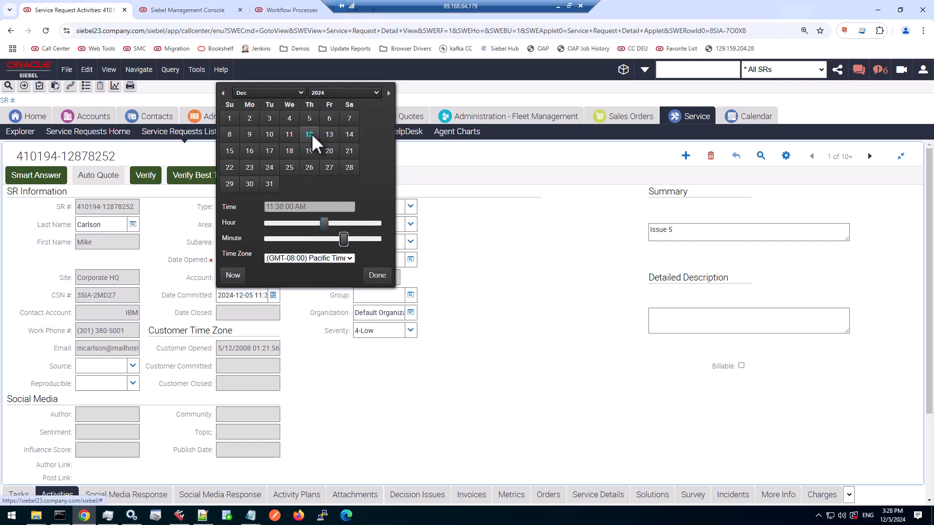
left_click(249, 118)
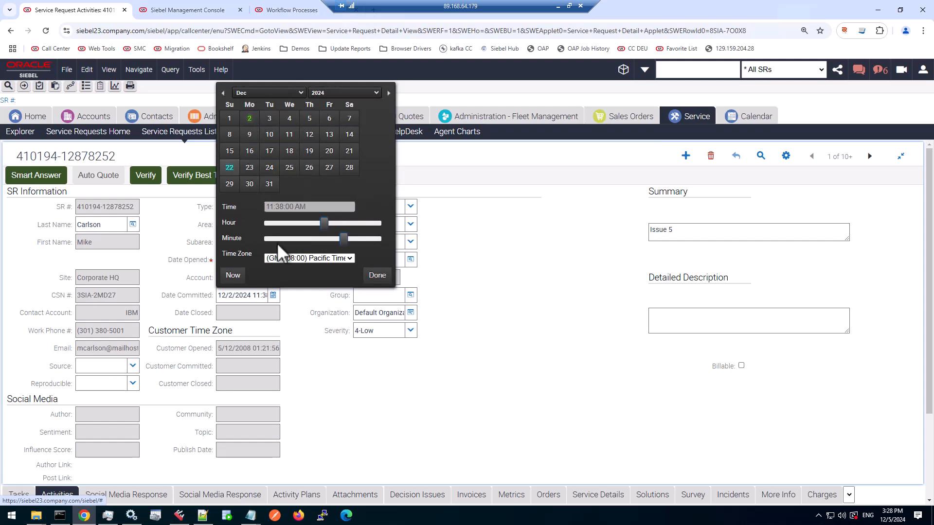
left_click(376, 275)
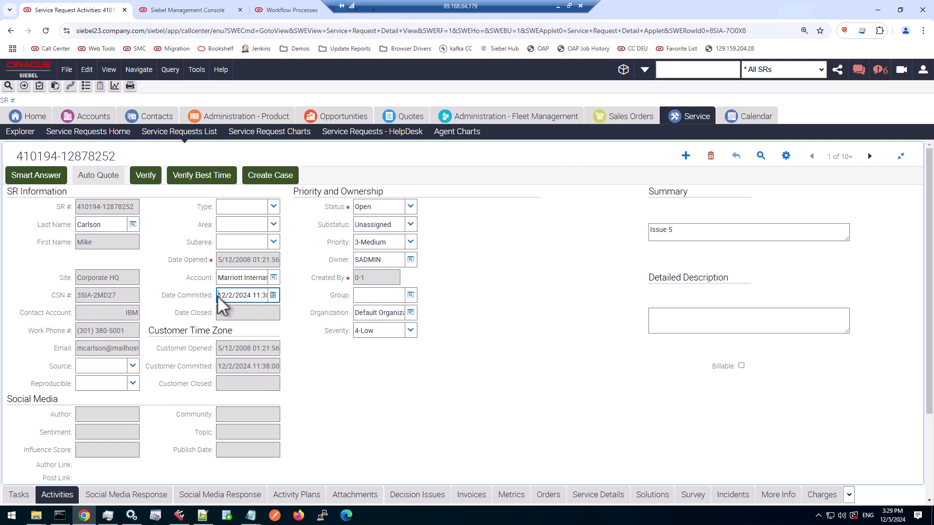
left_click_drag(225, 299, 285, 295)
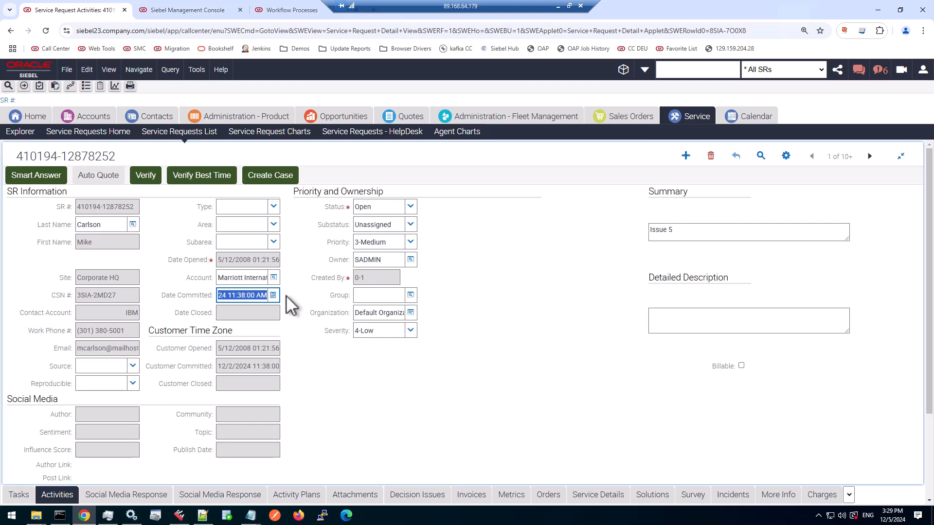
- Switch to Siebel Tools and look up the business component field behind the Date Committed control of the Service Request Detail Applet
key("alt+Tab")
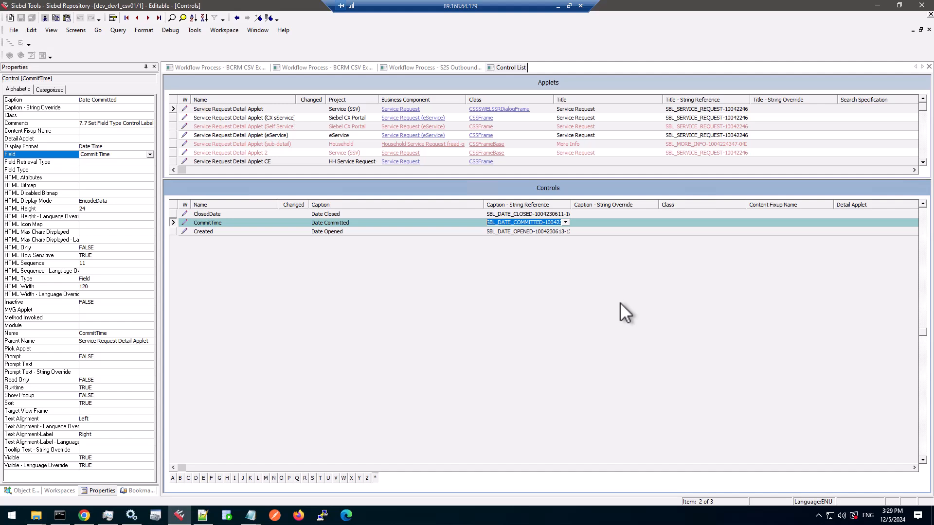
left_click(355, 224)
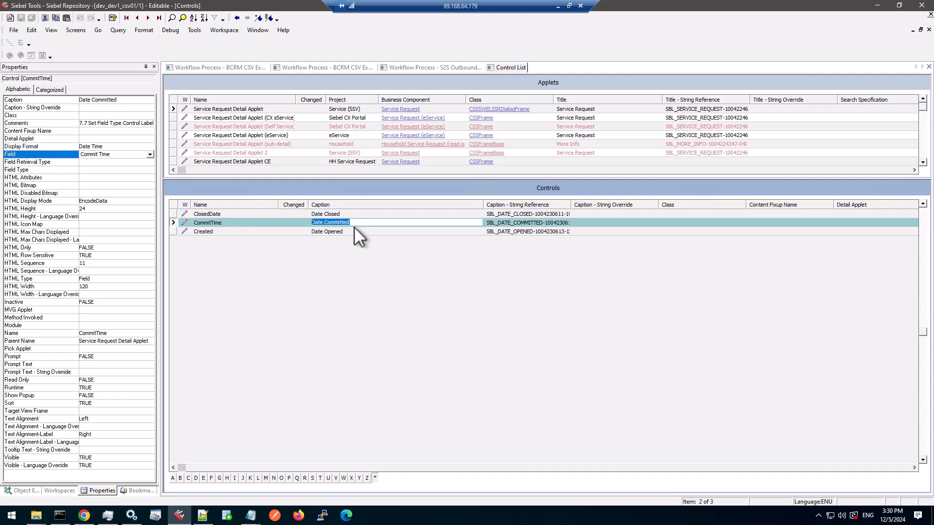
left_click_drag(117, 153, 86, 156)
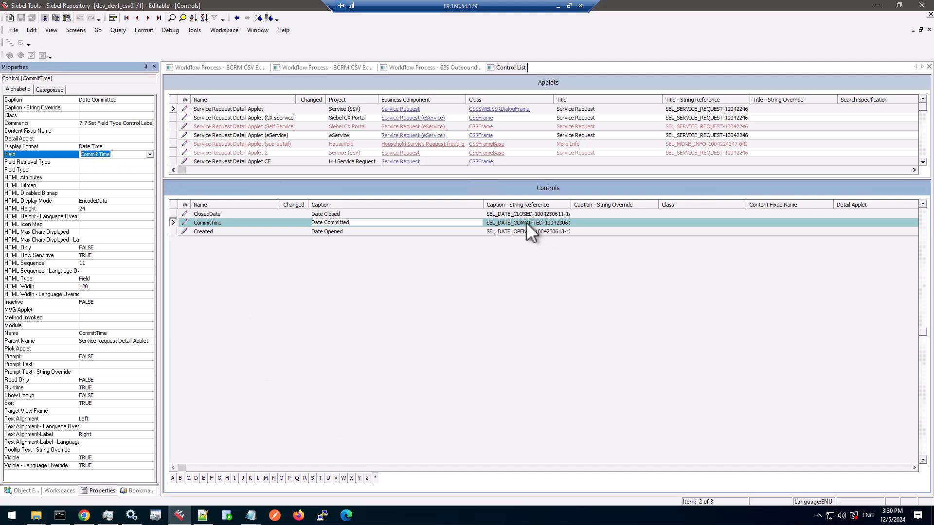
- Return to the BCRM Update SR workflow, rename the Siebel Operation step Update Timestamp and set its operation to Update
key("alt+Tab")
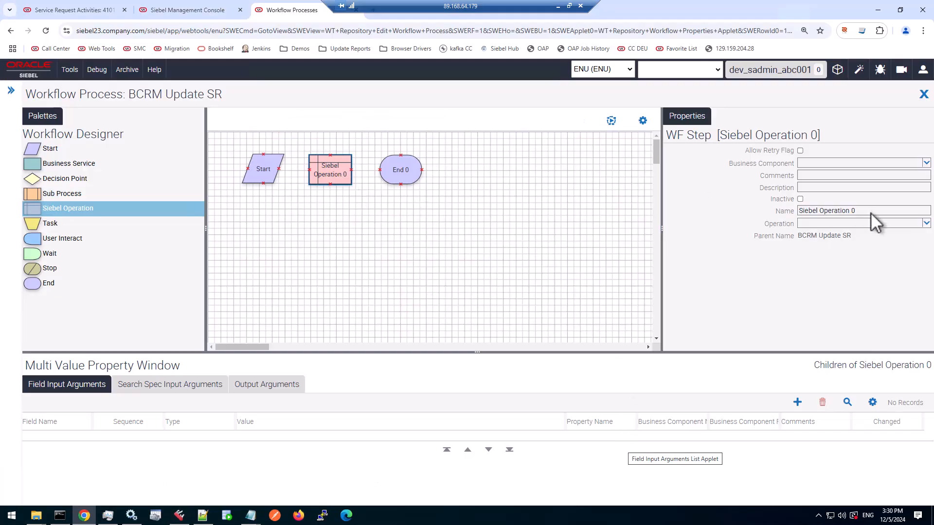
left_click_drag(868, 211, 786, 214)
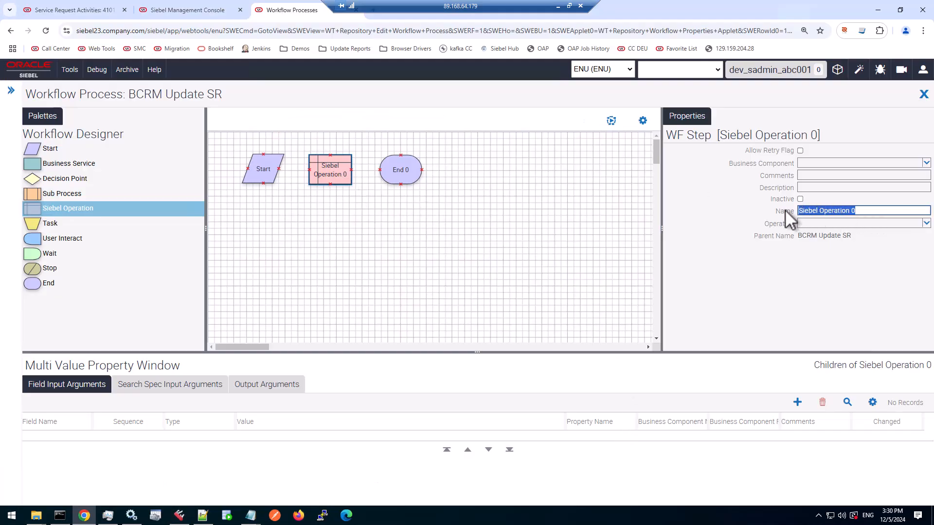
type("Update")
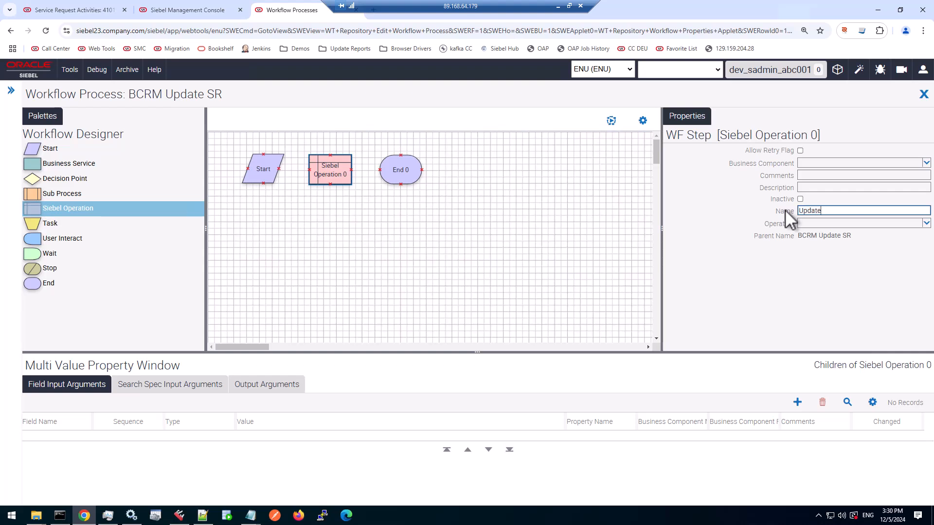
type(" Timestamp")
left_click(926, 223)
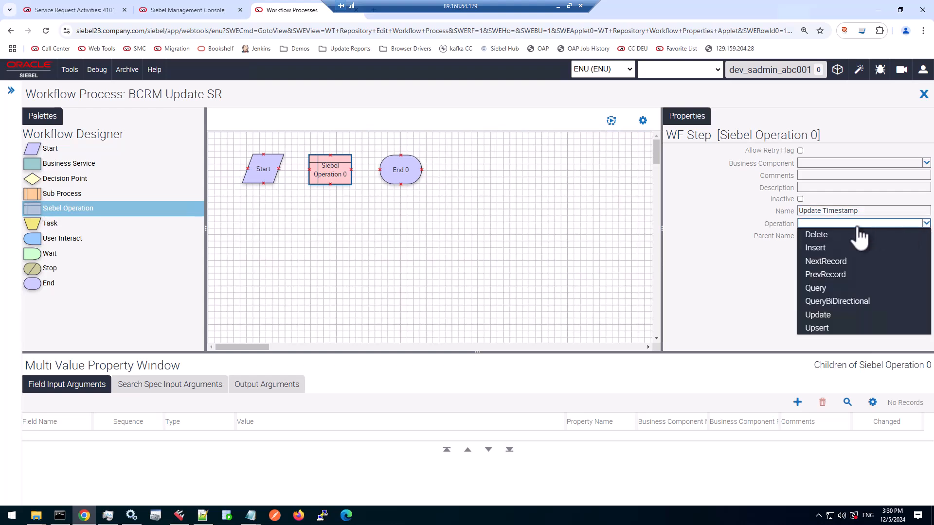
left_click(817, 316)
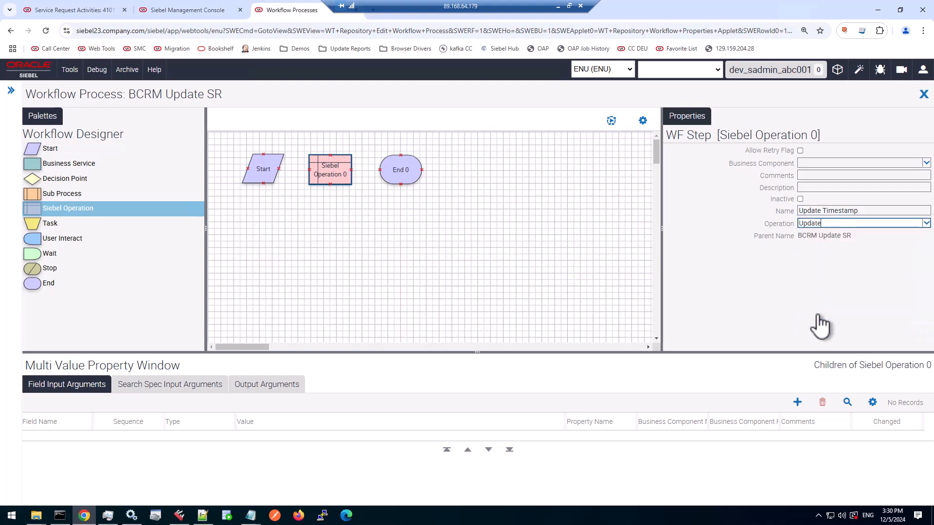
- Set the business component of the Update Timestamp step to Service Request
left_click(871, 163)
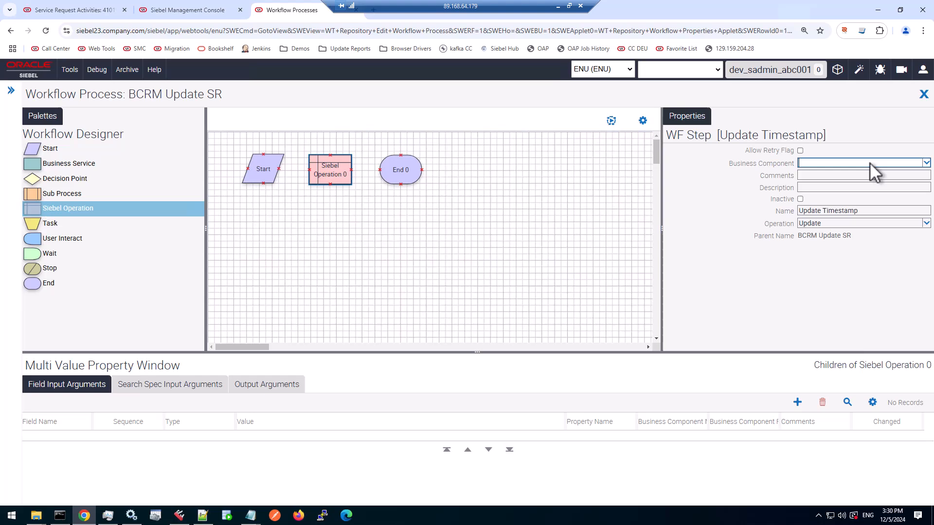
left_click(926, 163)
type("ser")
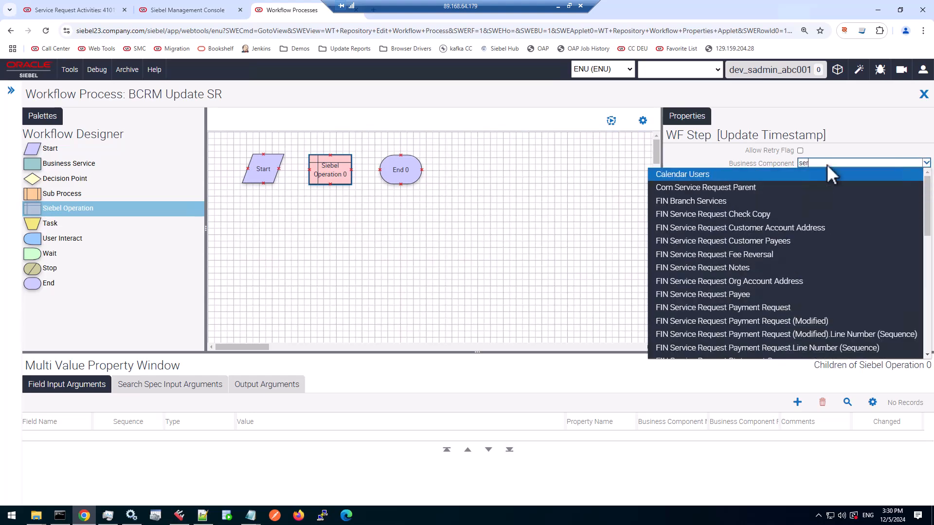
type("vice")
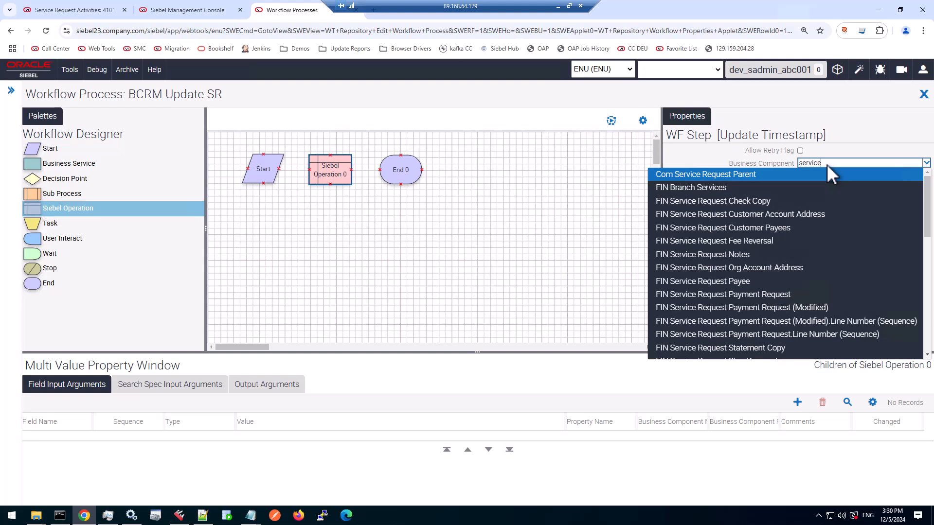
type(" req")
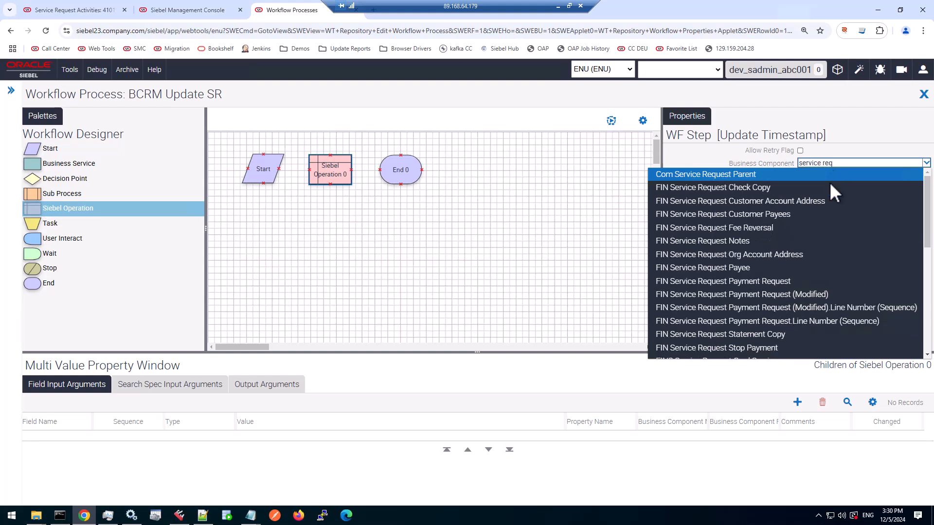
scroll(877, 243, "down", 5)
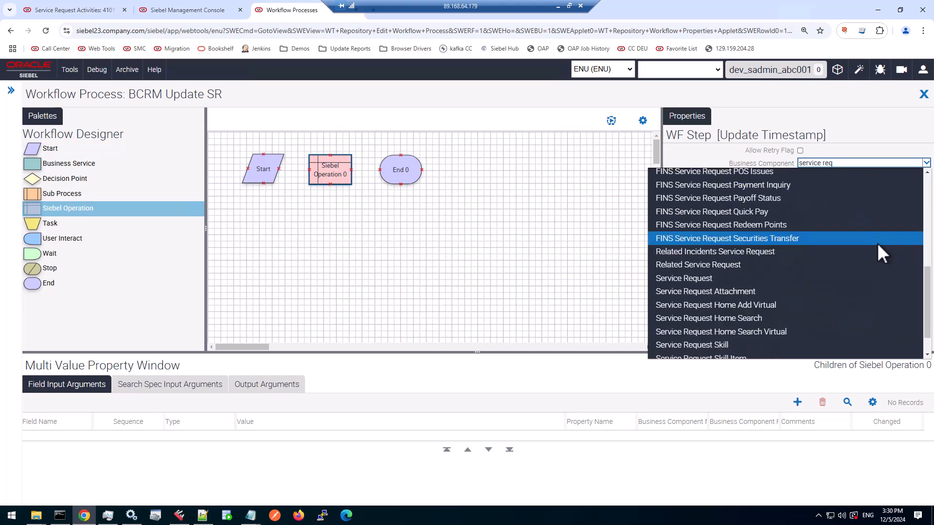
left_click(705, 279)
left_click(735, 255)
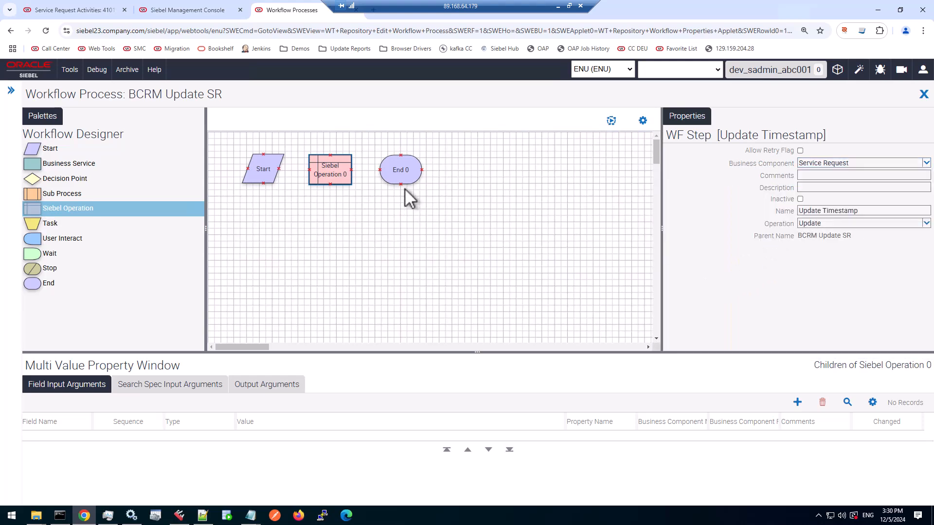
left_click(408, 172)
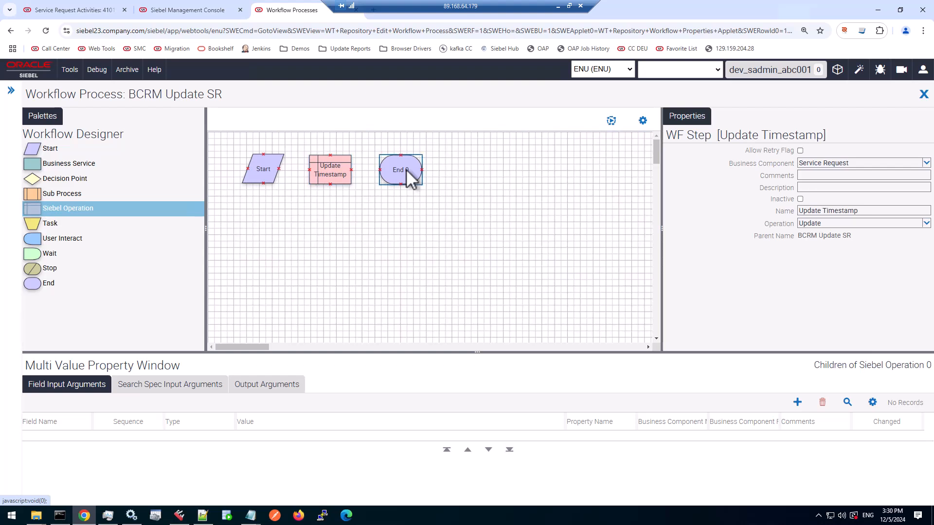
- Add a field input argument for Commit Time to the Update Timestamp step, with type Expression
left_click(328, 176)
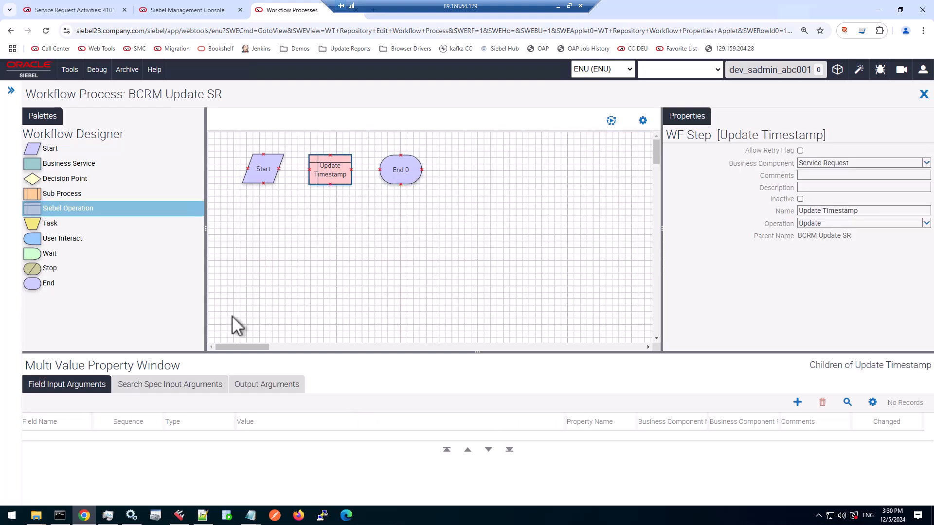
left_click(798, 402)
type("Commit Time")
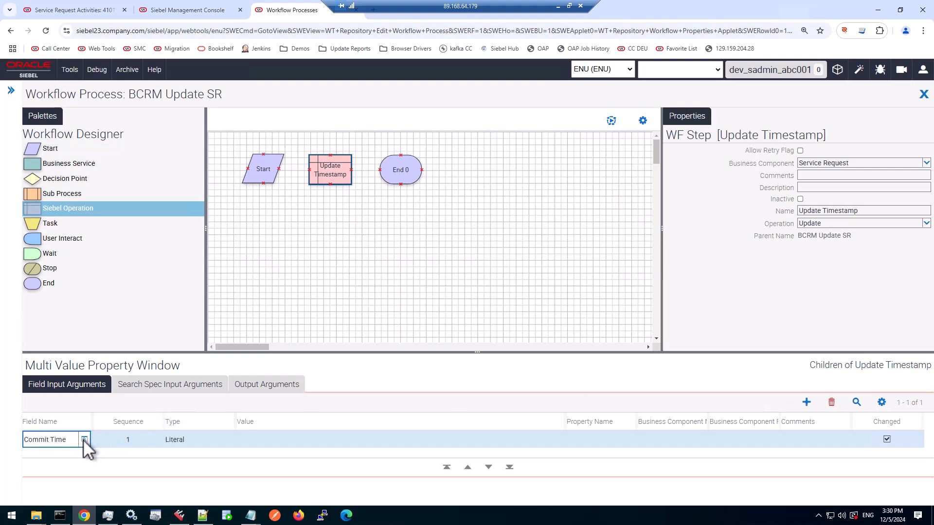
key("Tab")
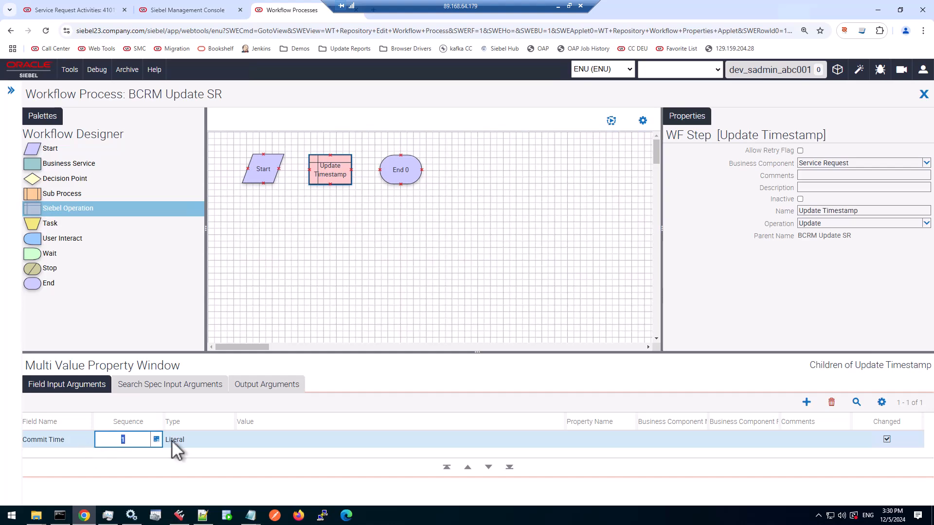
key("Tab")
left_click(227, 439)
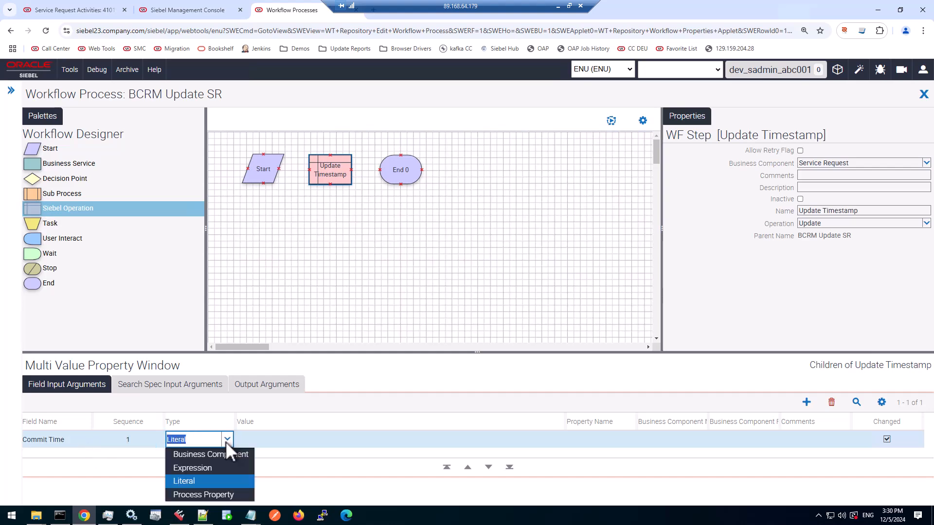
left_click(214, 468)
- Build the Commit Time argument's value in the Expression Designer from the DateTime function Timestamp() and save it
left_click(285, 442)
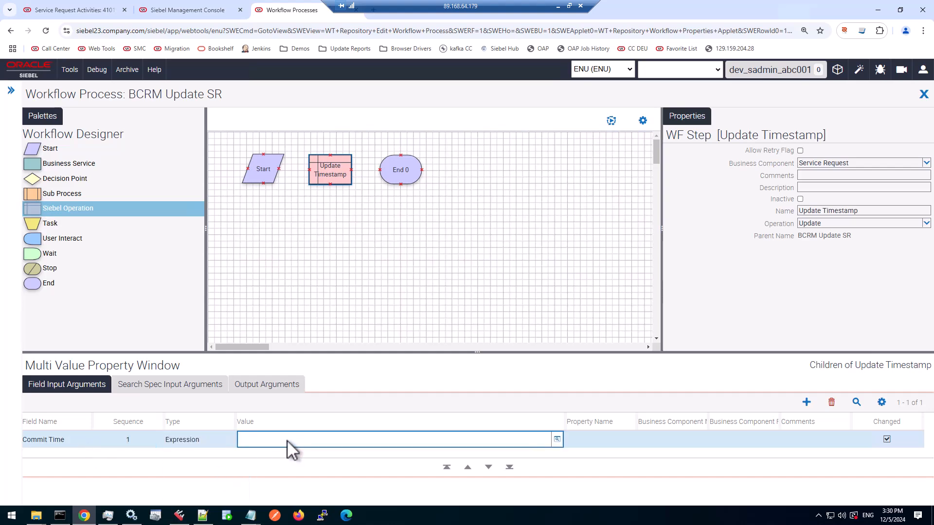
key("F2")
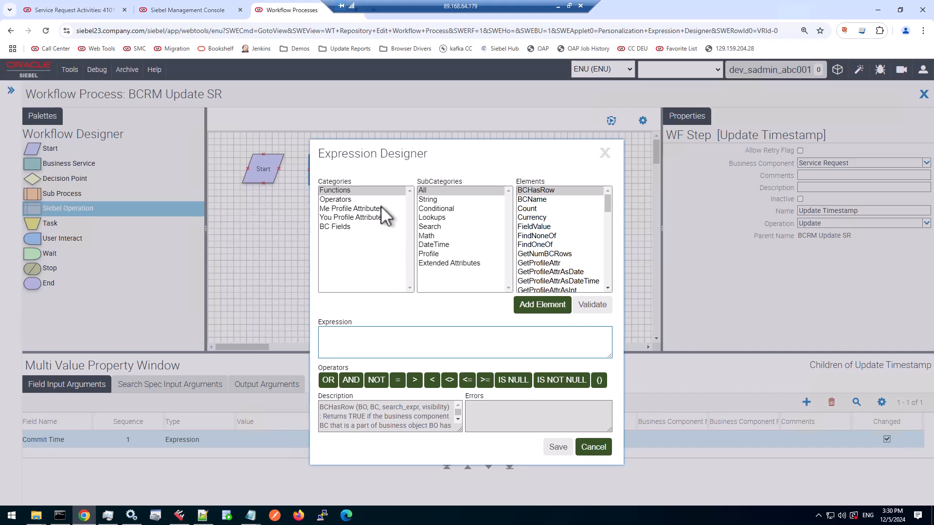
left_click(438, 246)
left_click(535, 236)
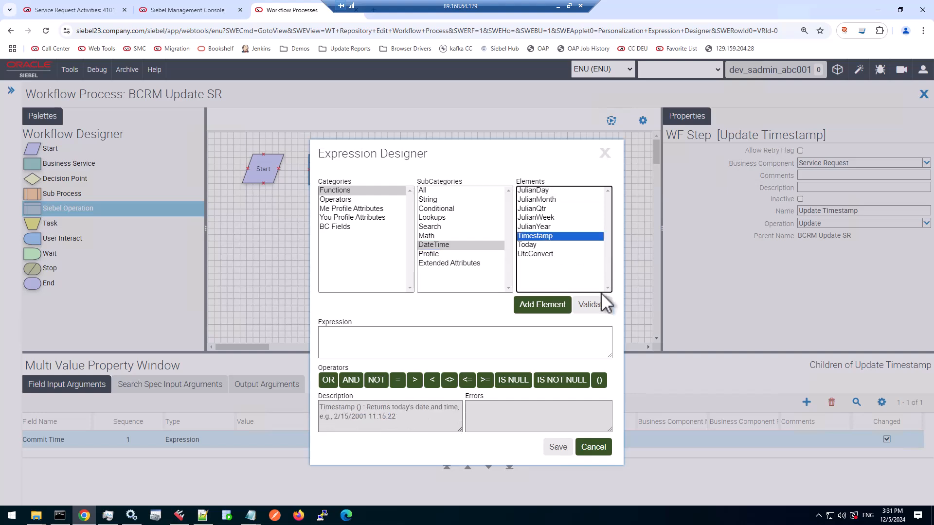
left_click(545, 305)
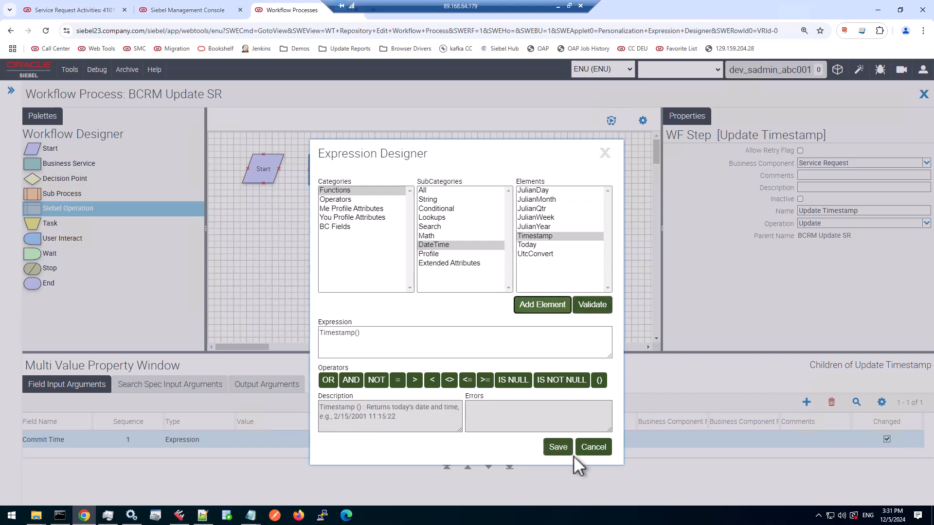
left_click(557, 447)
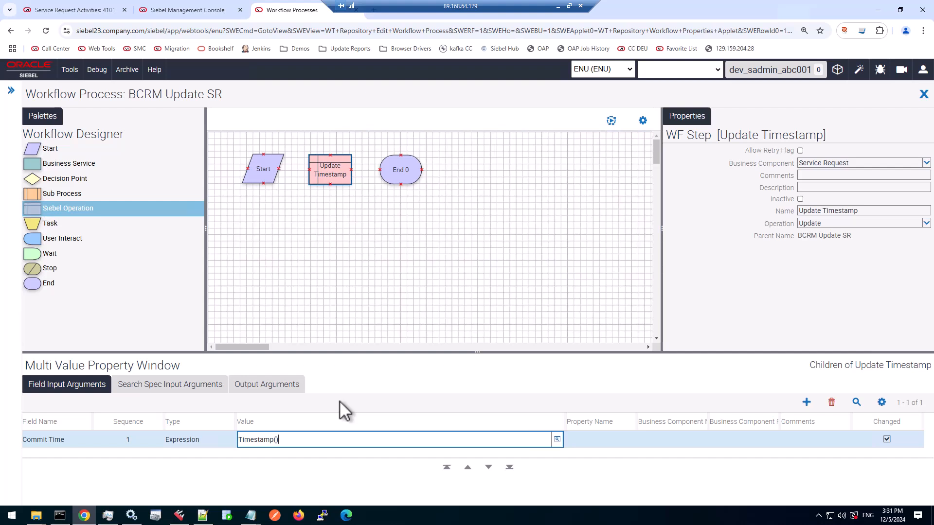
- Review the Commit Time argument of the Update Timestamp step and the workflow's process properties, including Object Id
left_click(72, 442)
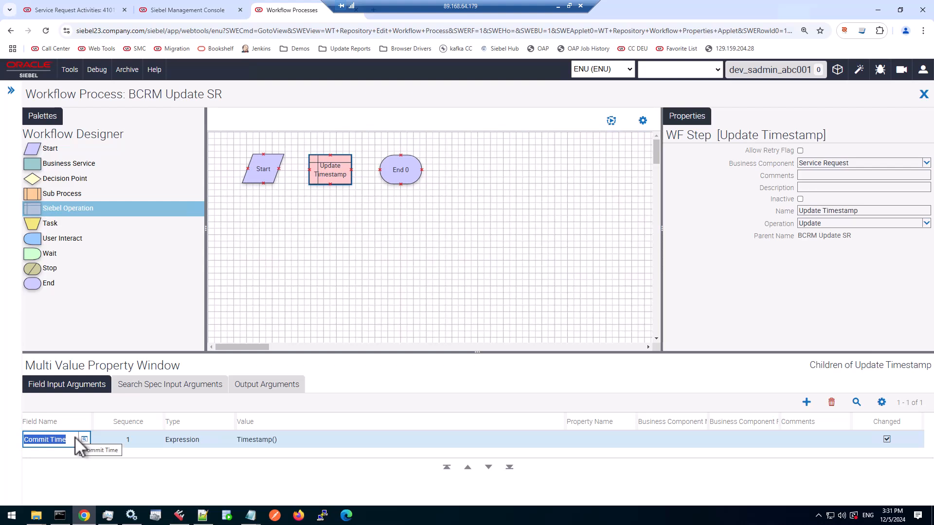
left_click(386, 237)
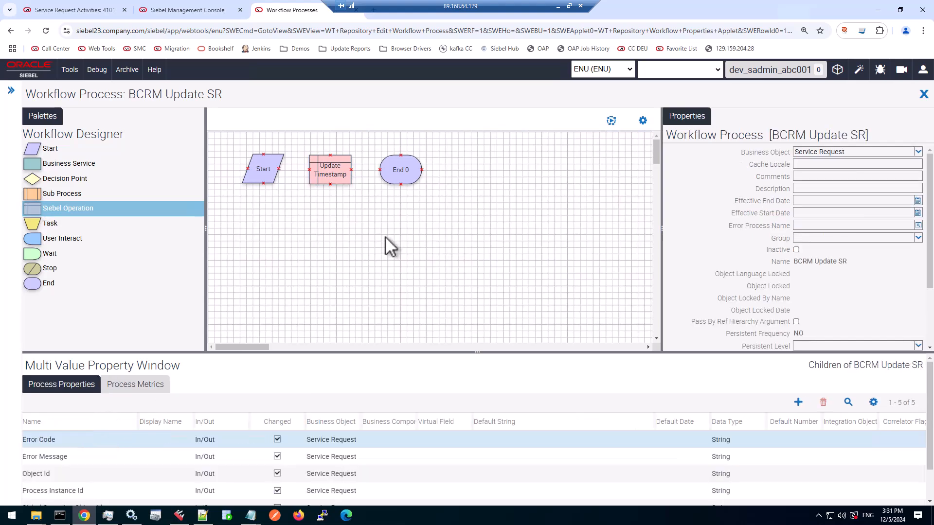
left_click(334, 163)
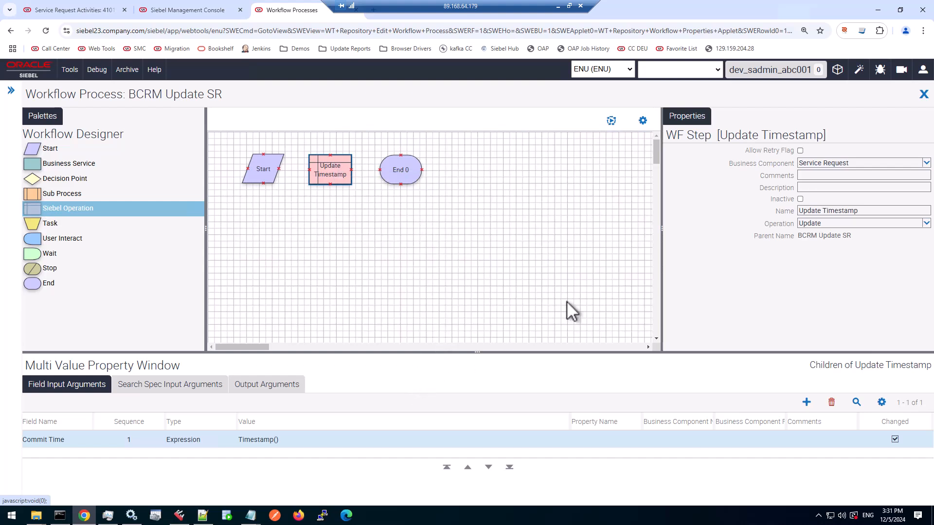
left_click(568, 301)
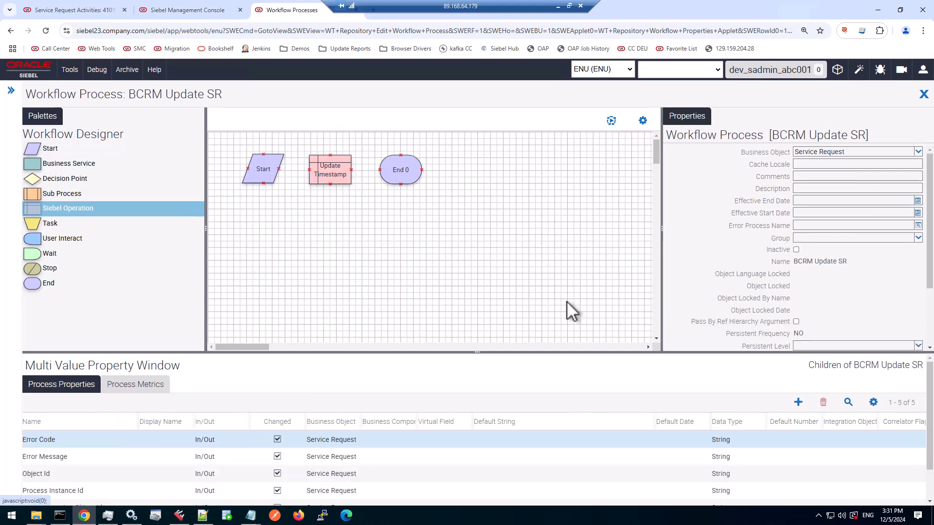
left_click(72, 478)
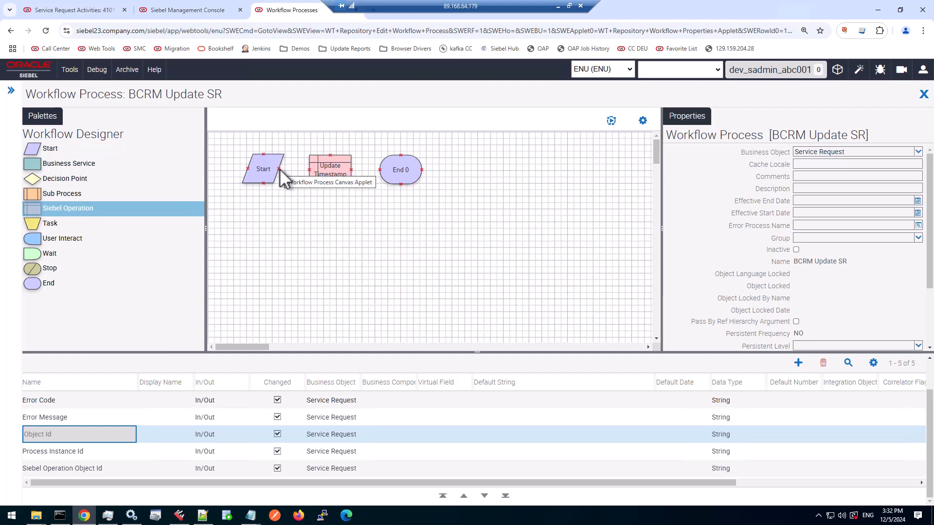
- Connect the Start step to Update Timestamp and Update Timestamp to the End 0 step
left_click_drag(279, 168, 312, 170)
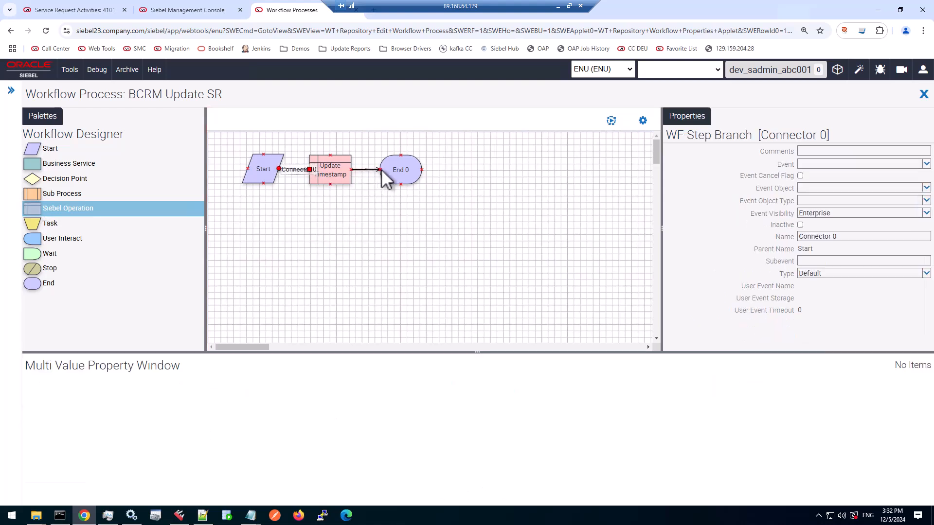
left_click_drag(381, 168, 380, 169)
left_click(376, 244)
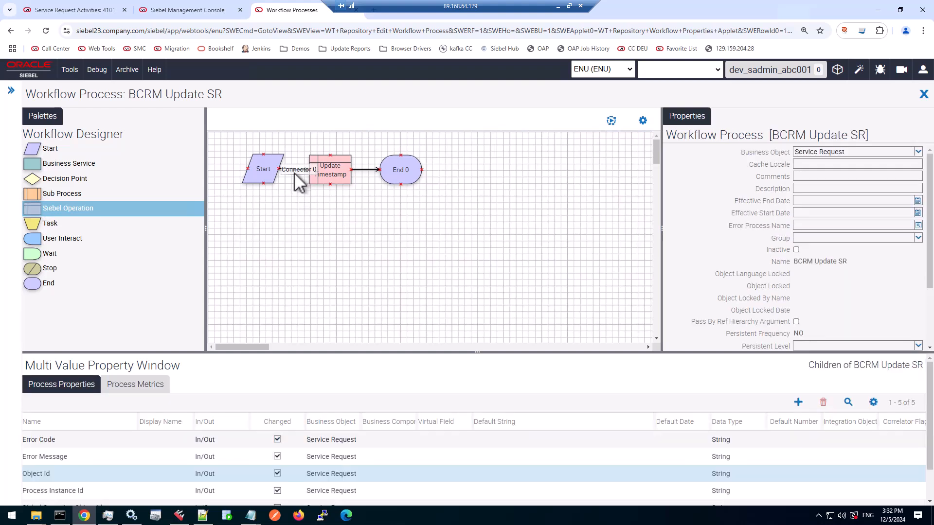
- Set the type of the connector leaving the Start step to Condition and rename the connector UPD_ACTION
left_click(295, 169)
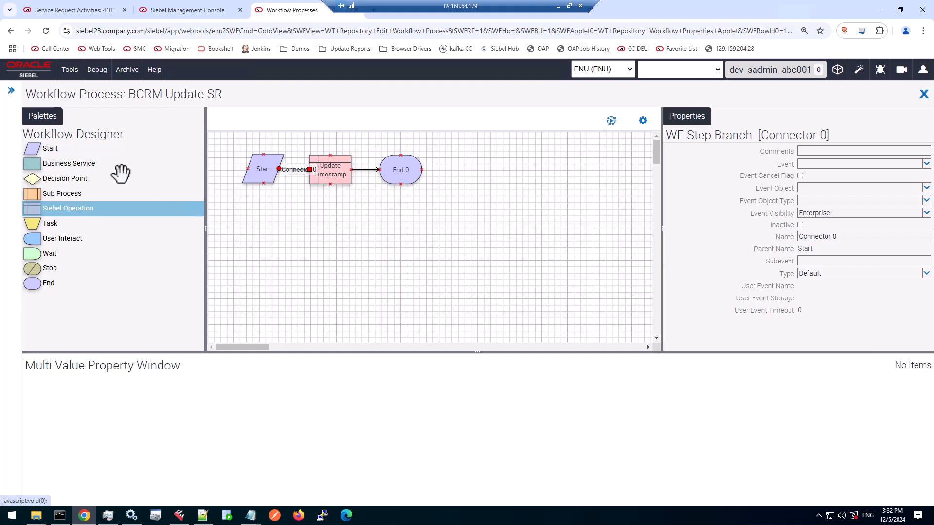
left_click(67, 179)
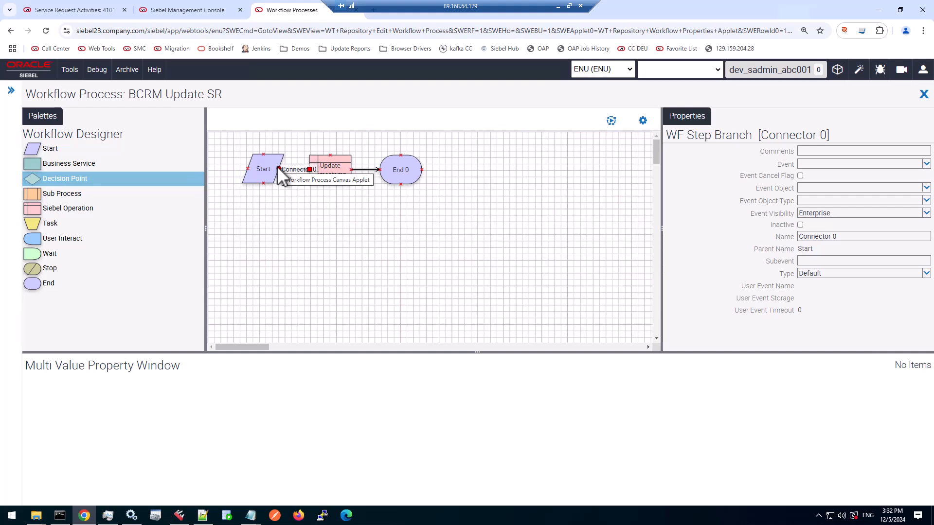
left_click(926, 274)
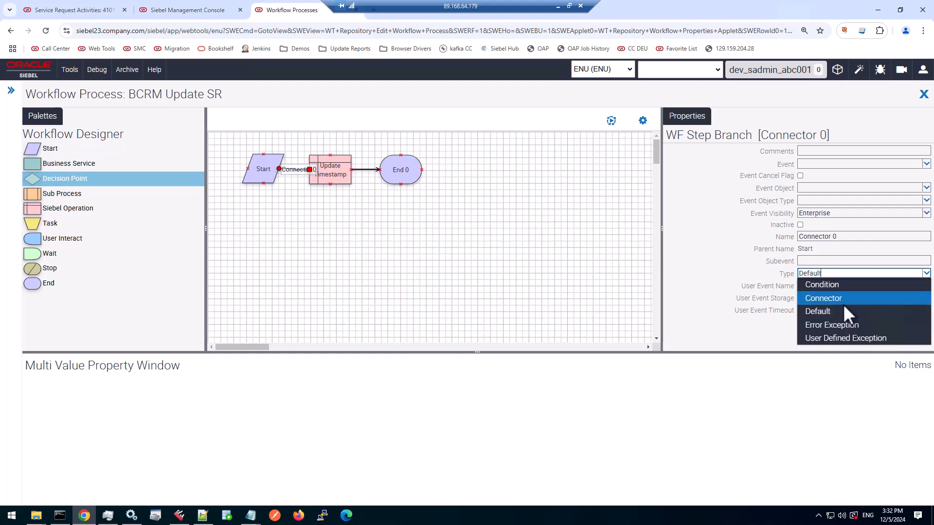
left_click(838, 286)
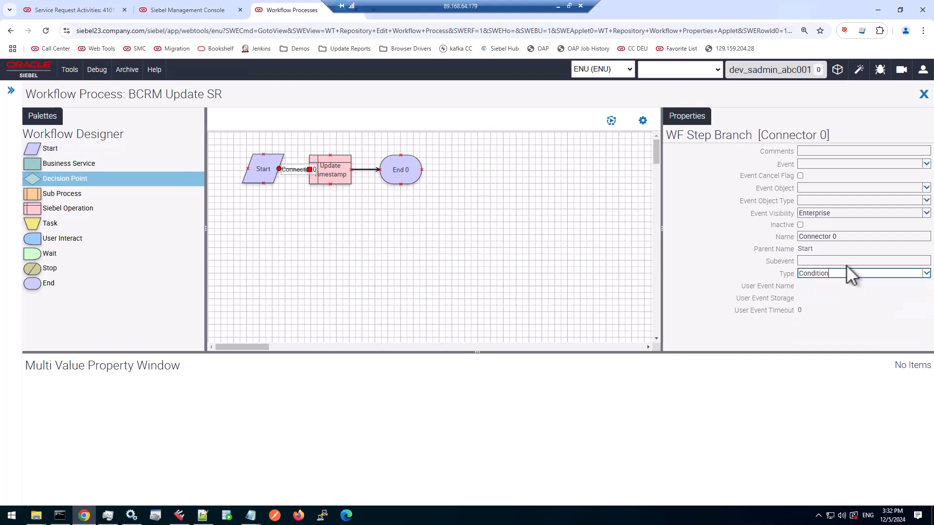
left_click(850, 237)
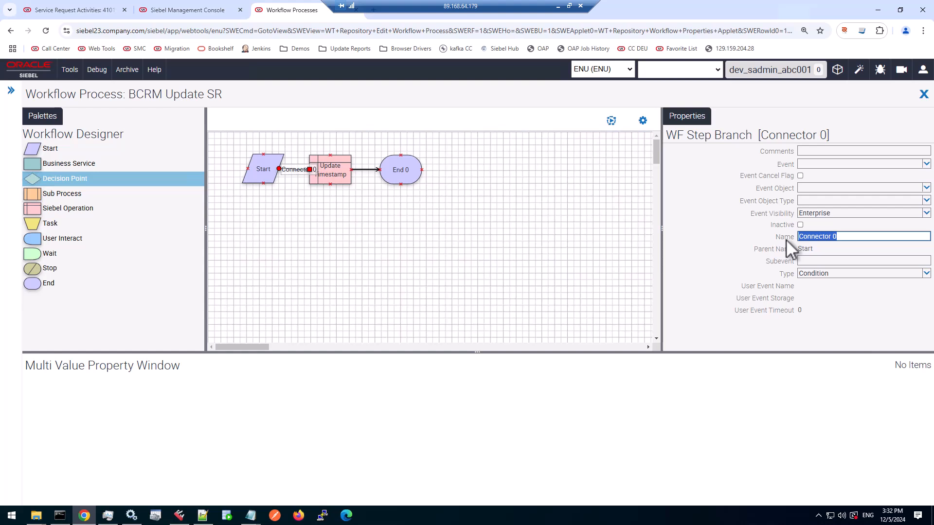
type("UPD_ACTION")
left_click(898, 215)
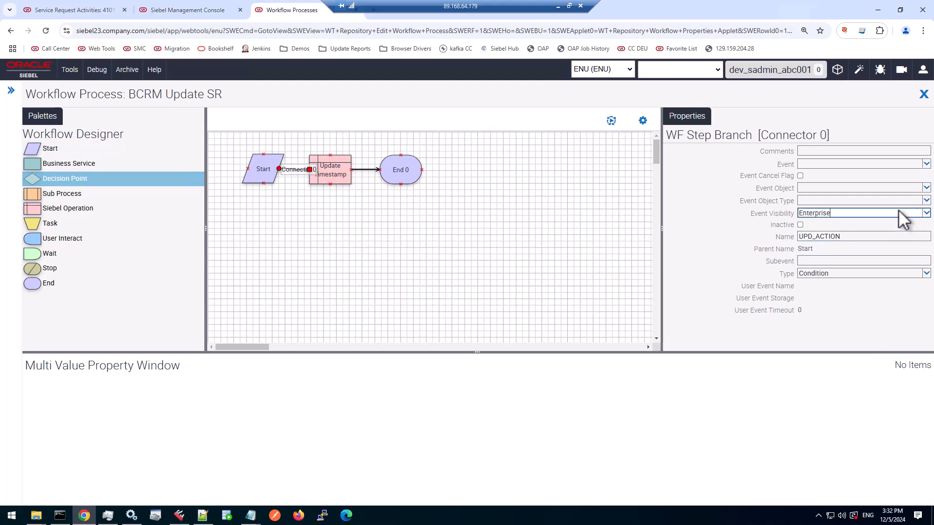
- Set the UPD_ACTION branch's event object type to BusComp and its event object to Action
left_click(908, 200)
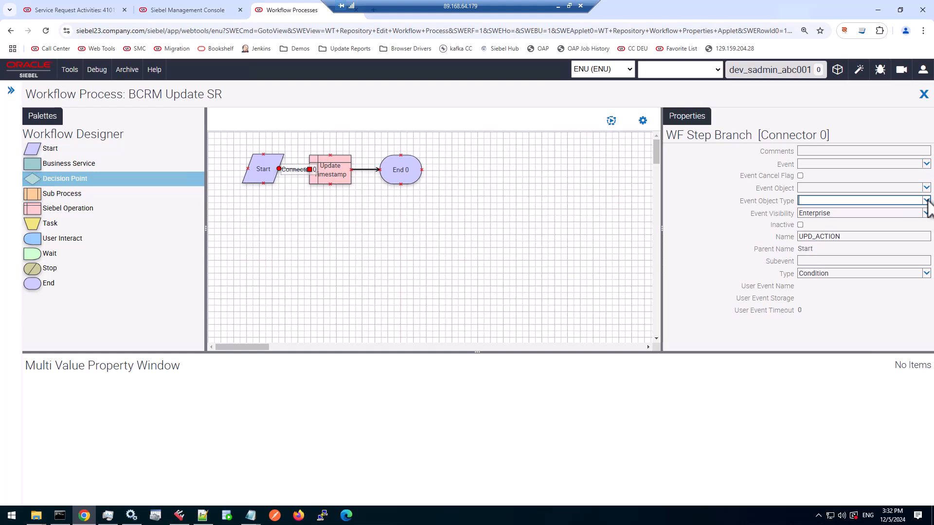
left_click(926, 200)
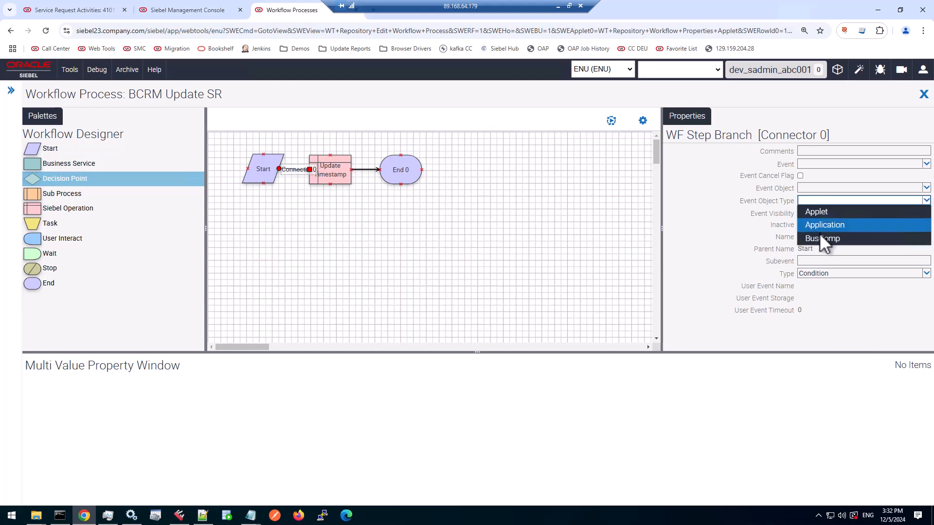
left_click(820, 238)
left_click(865, 187)
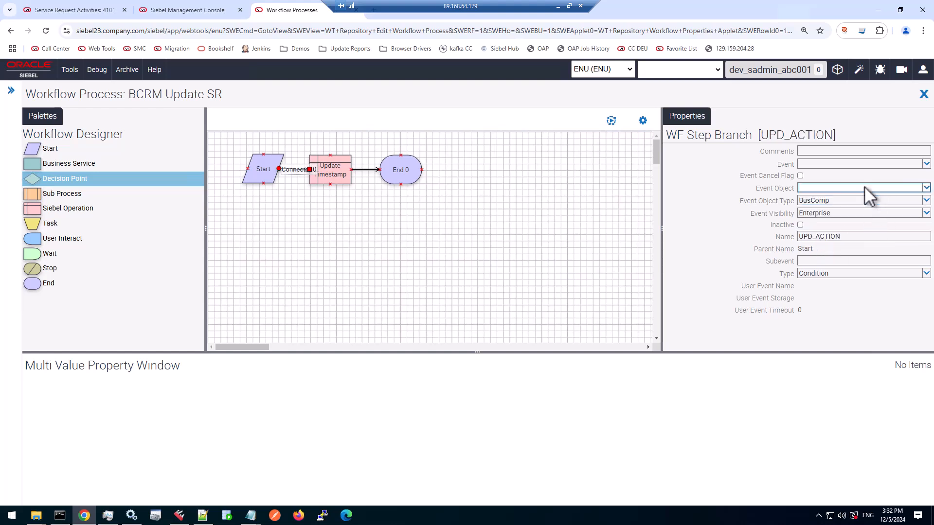
type("Acti")
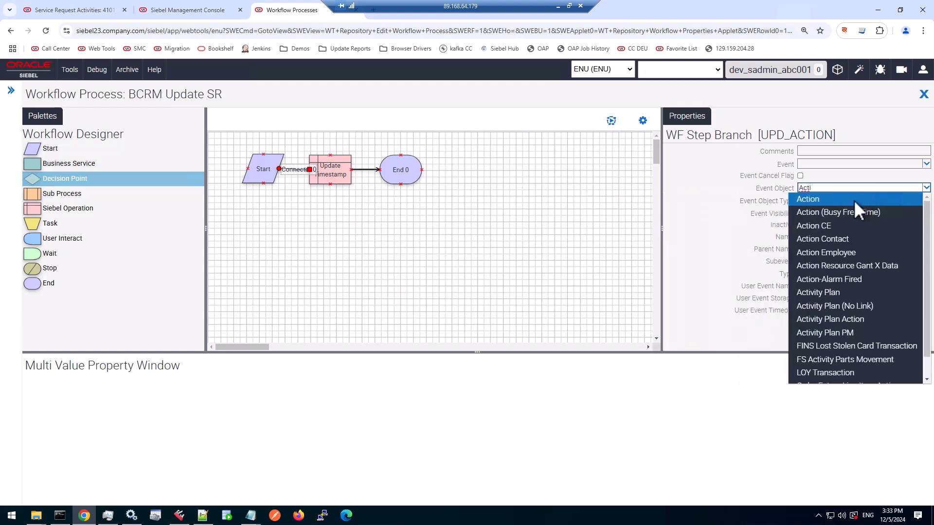
scroll(849, 204, "down", 1)
scroll(849, 203, "up", 1)
left_click(851, 200)
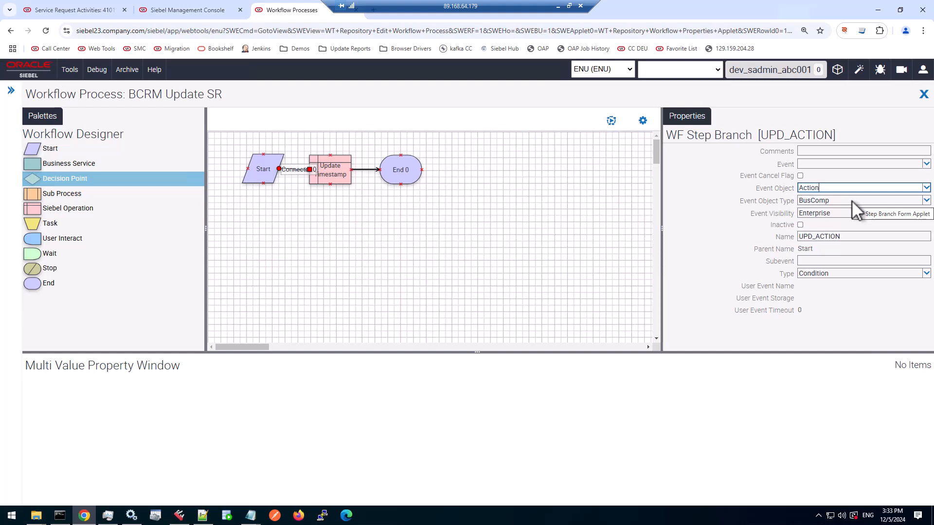
- Set the UPD_ACTION branch's event to WriteRecord
left_click(926, 164)
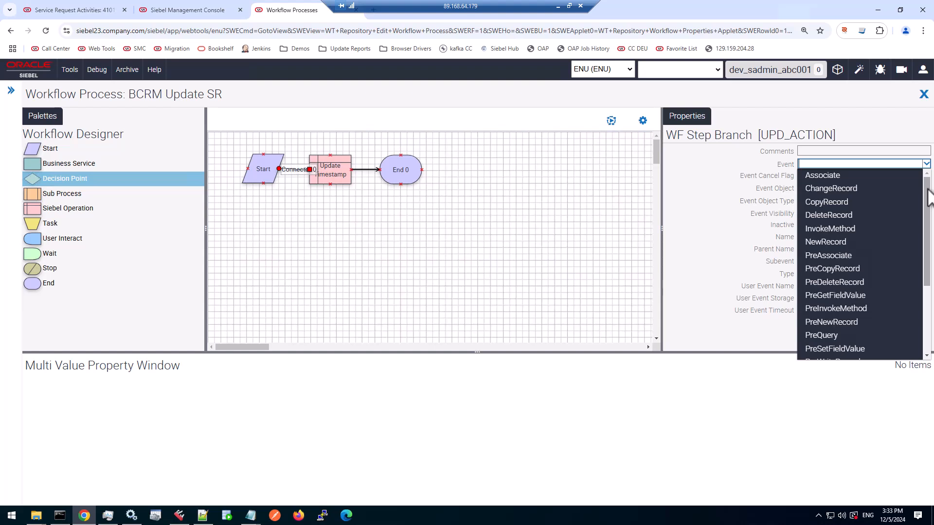
left_click_drag(928, 190, 928, 260)
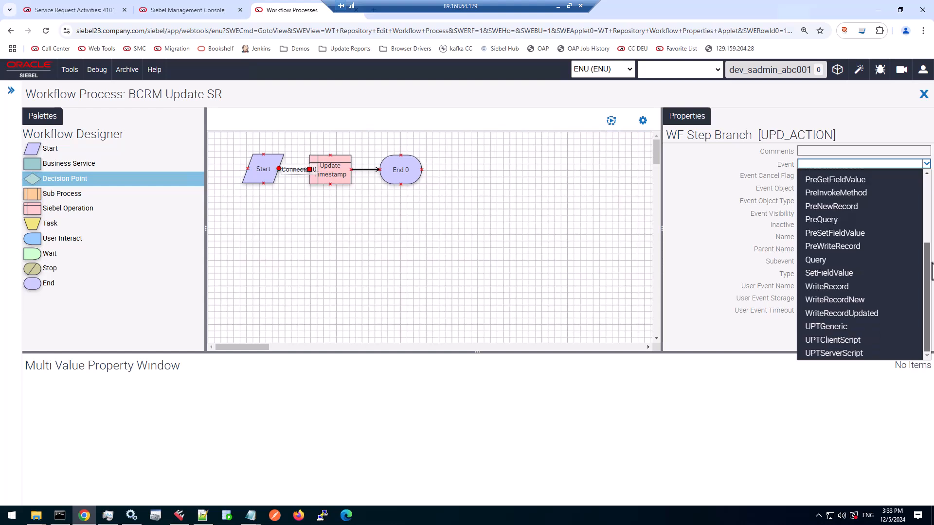
left_click(846, 288)
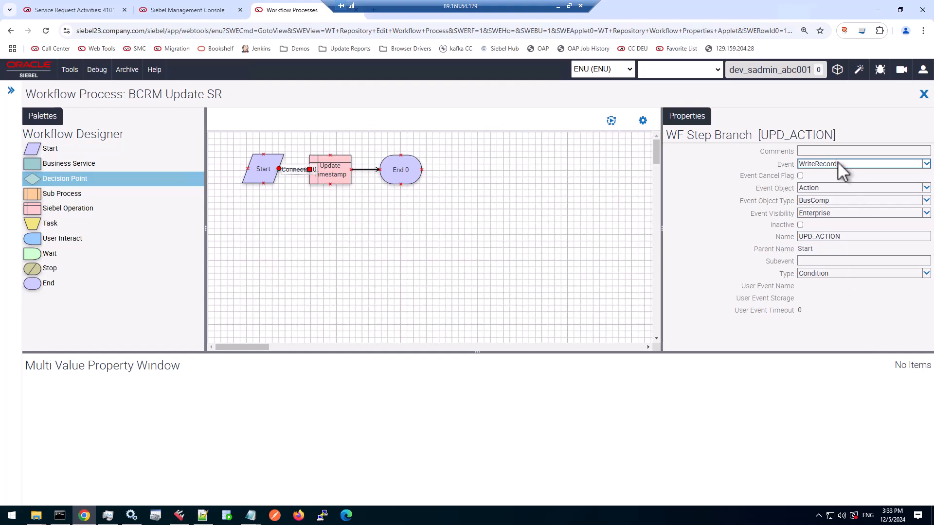
left_click(724, 188)
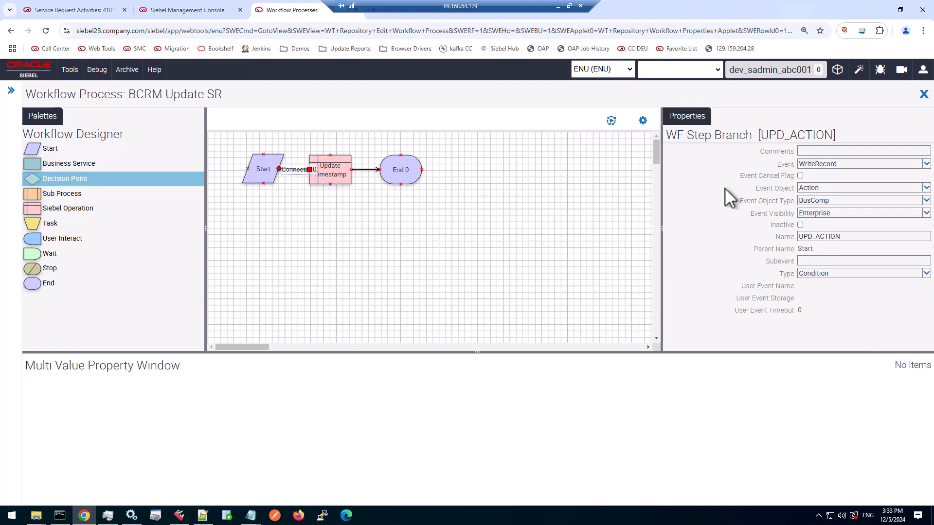
left_click(837, 273)
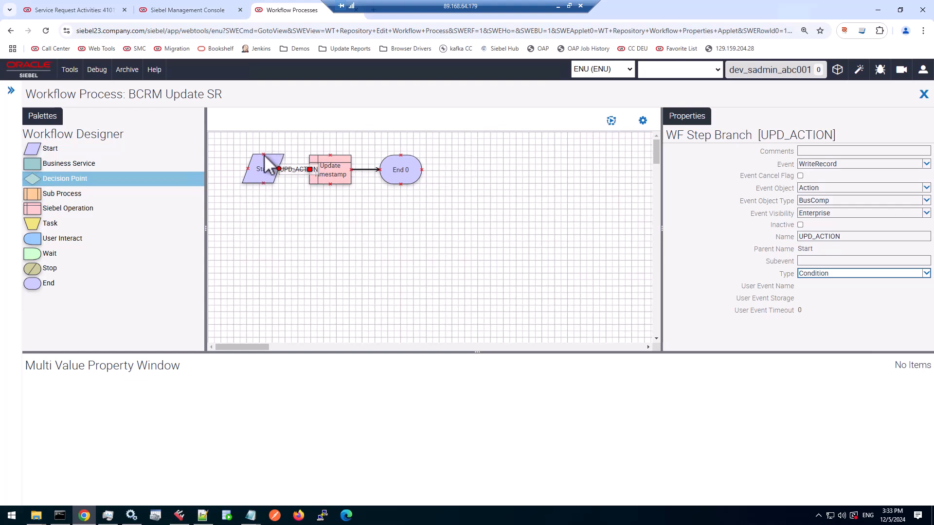
left_click_drag(264, 155, 331, 157)
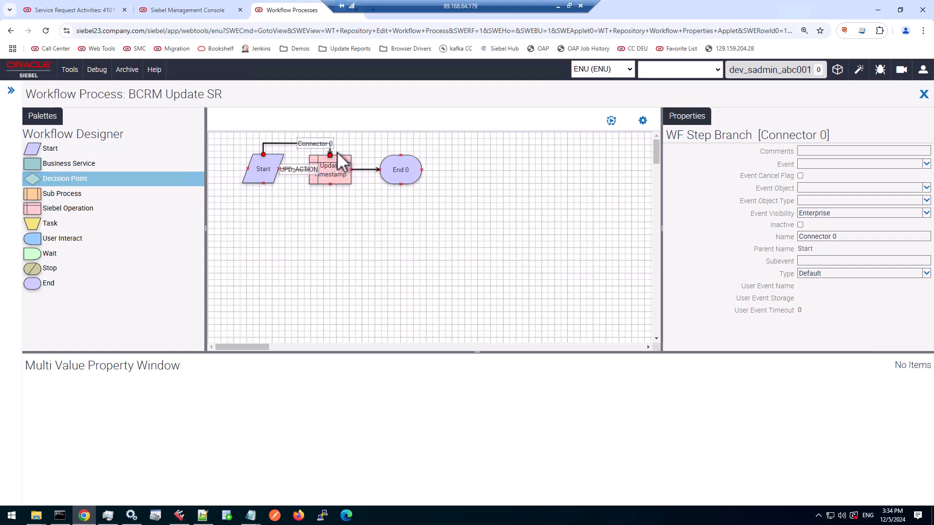
left_click(827, 273)
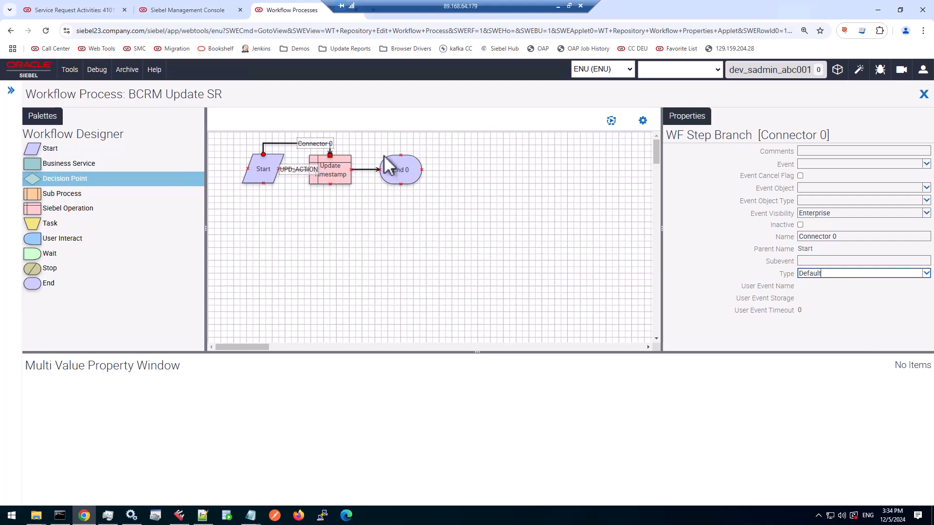
left_click_drag(330, 155, 337, 146)
key("Delete")
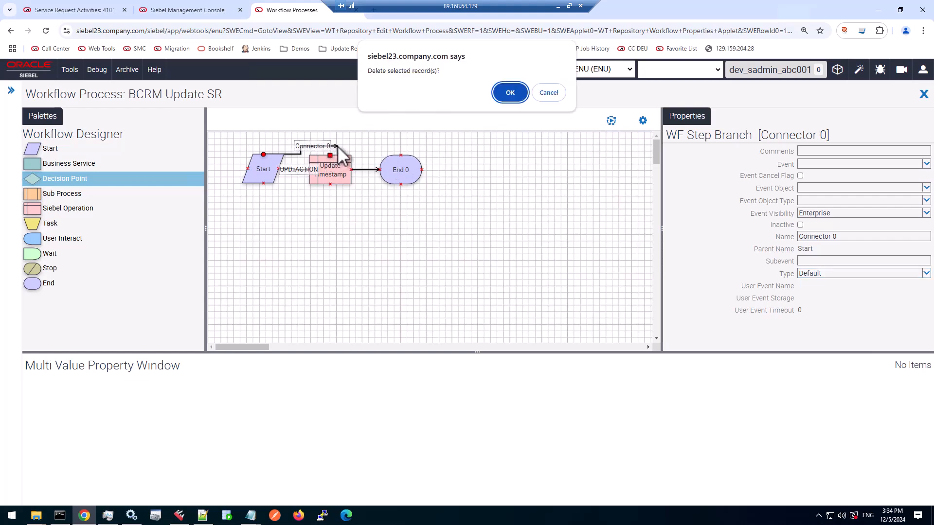
left_click(517, 93)
left_click(470, 239)
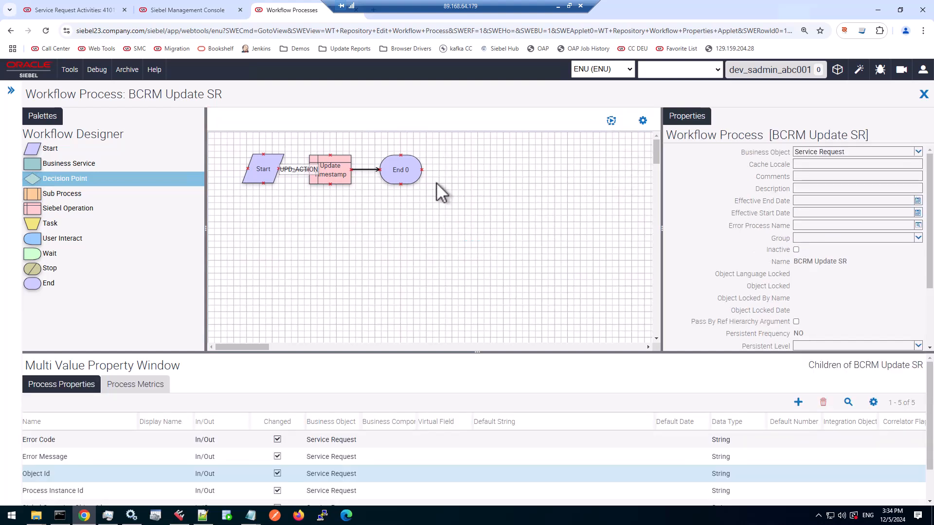
- Space out the flow by moving End 0 and Update Timestamp farther from Start, aligned with each other
left_click(337, 178)
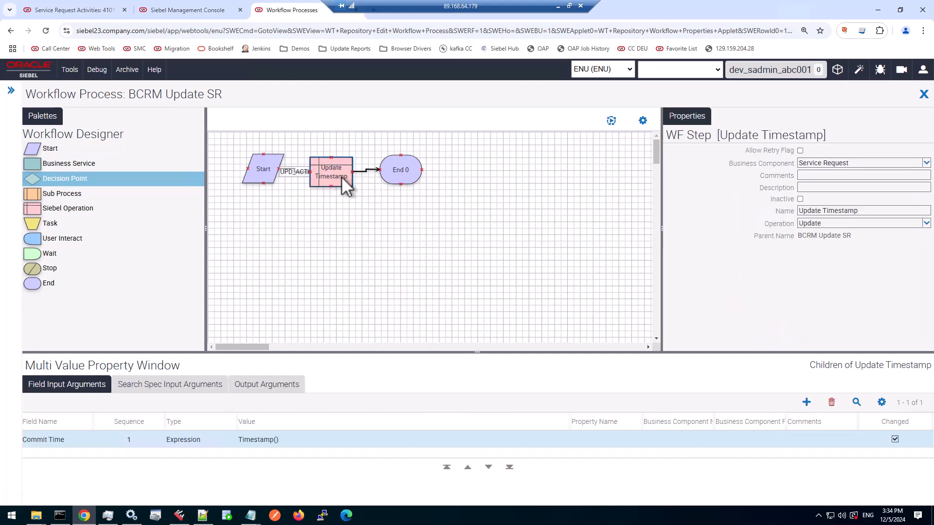
left_click_drag(410, 173, 451, 169)
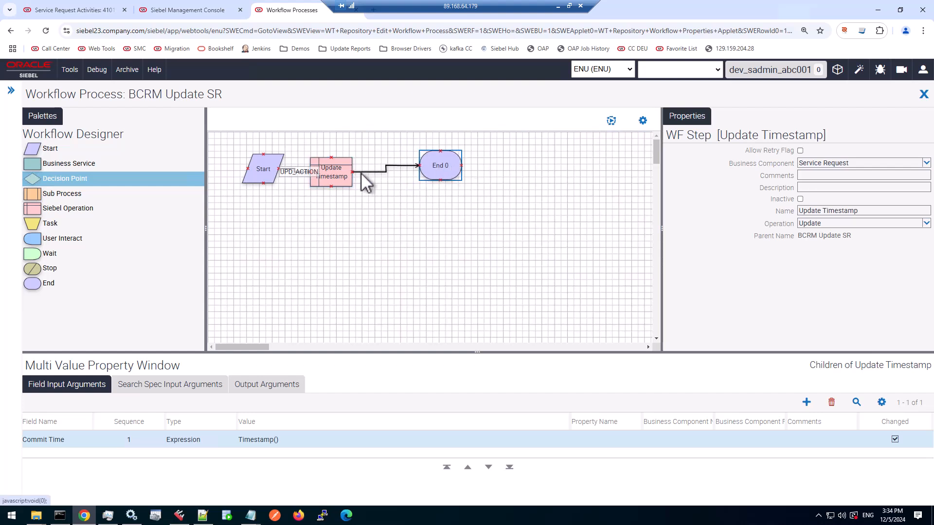
left_click_drag(339, 176, 366, 174)
left_click_drag(364, 173, 363, 167)
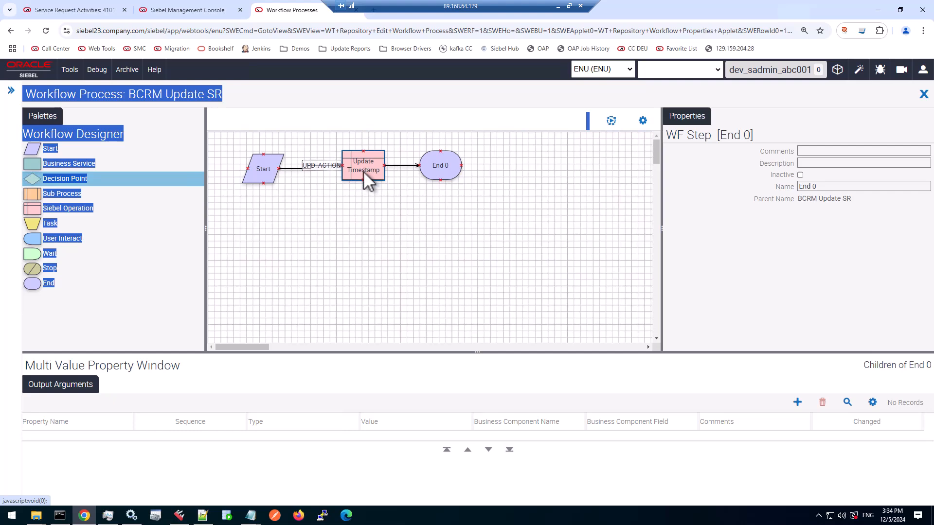
- Run validation on the BCRM Update SR workflow process and close the validation dialog
left_click(555, 192)
left_click(643, 121)
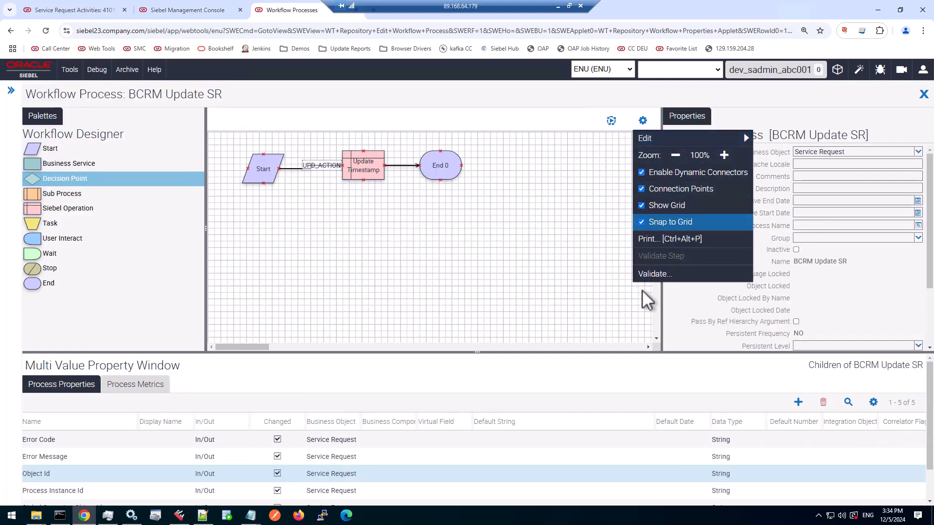
left_click(651, 273)
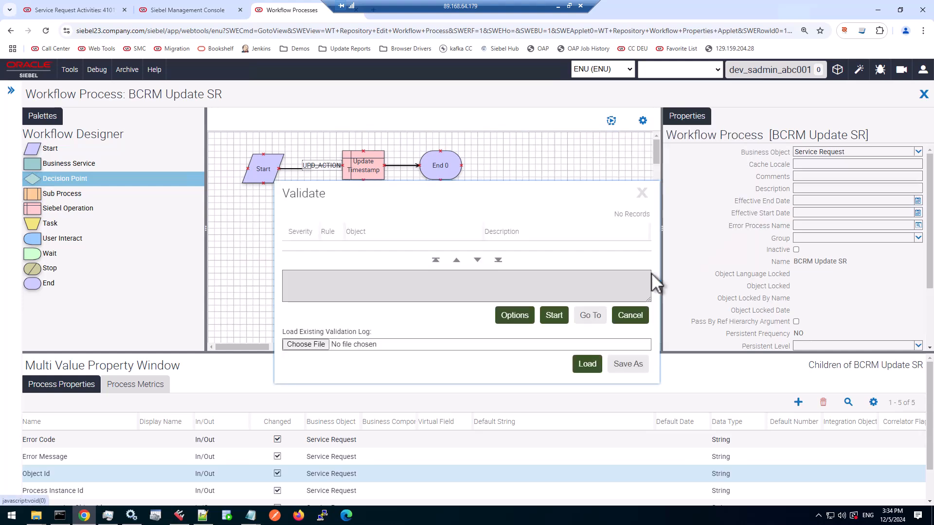
left_click(553, 316)
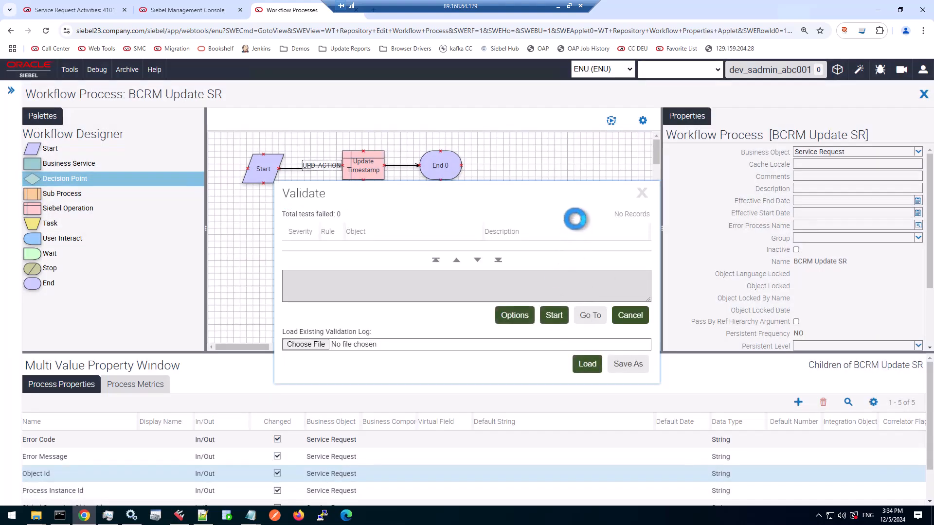
left_click(635, 313)
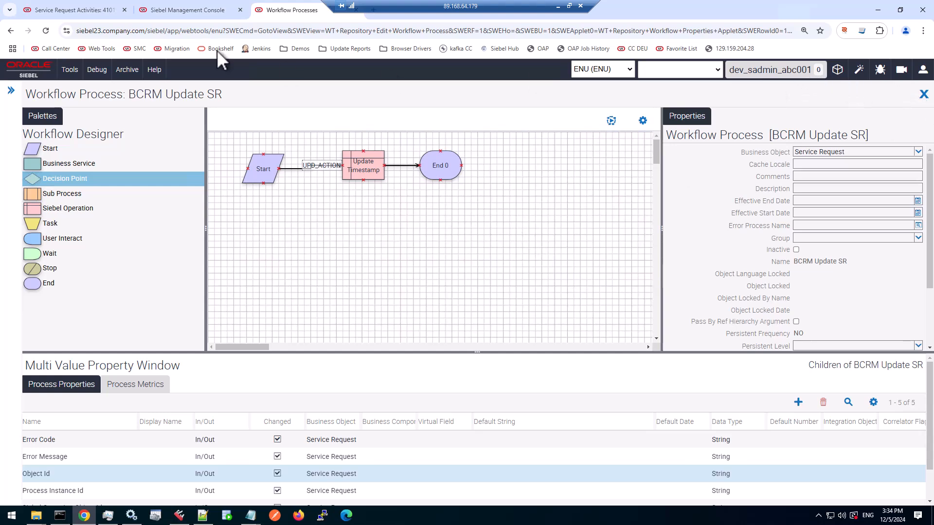
- Switch to the Call Center workspace dashboard, filter workspaces by status *Edit*, and select dev_sadmin_abc001
left_click(84, 11)
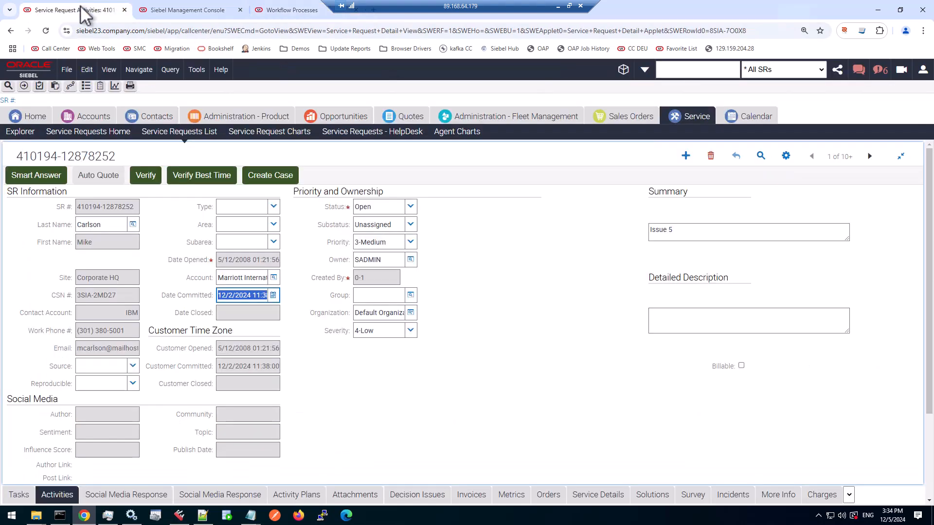
left_click(625, 70)
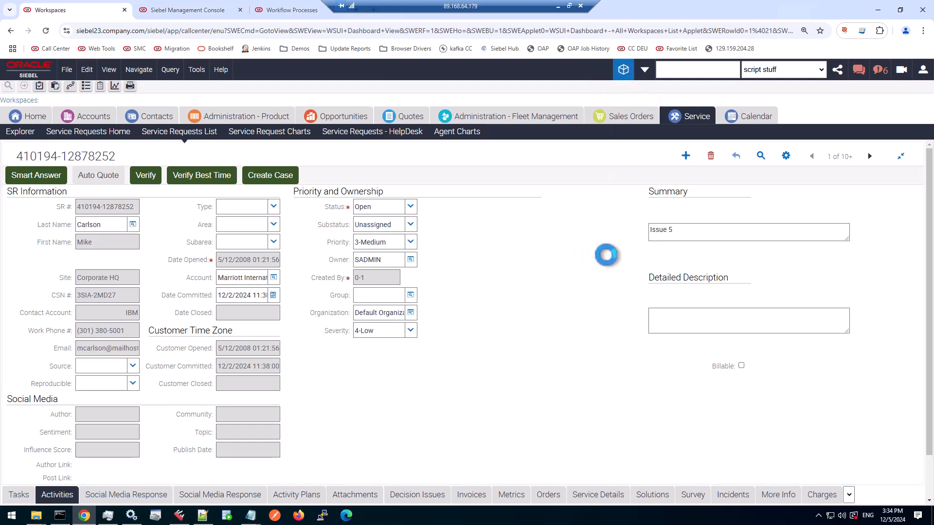
left_click(97, 140)
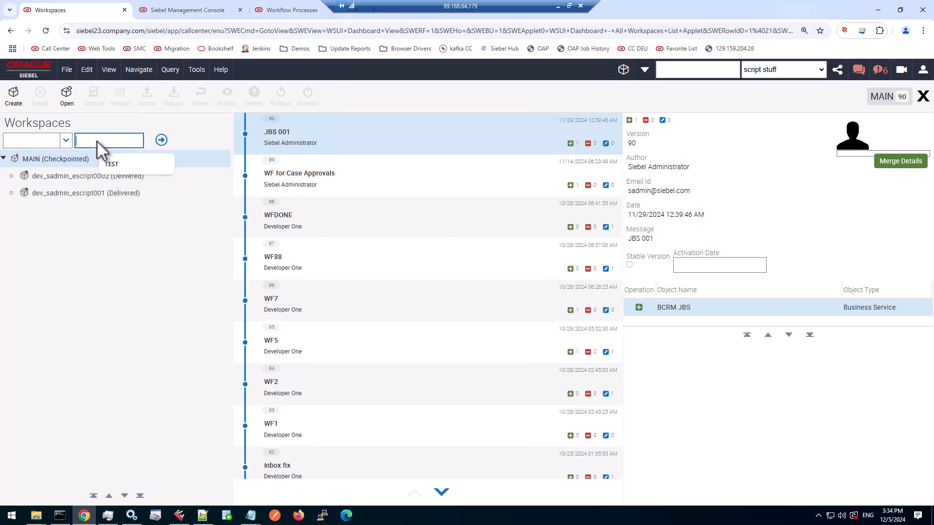
type("*Edit*")
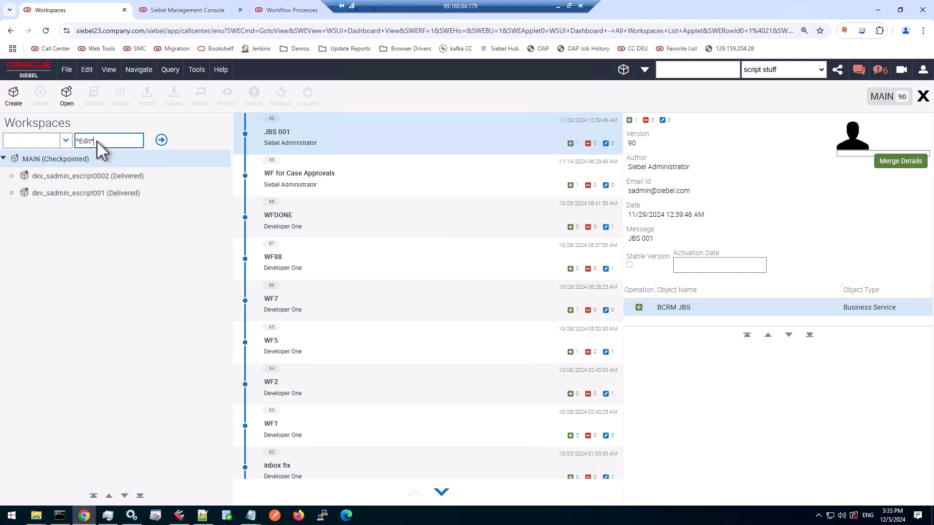
key("Return")
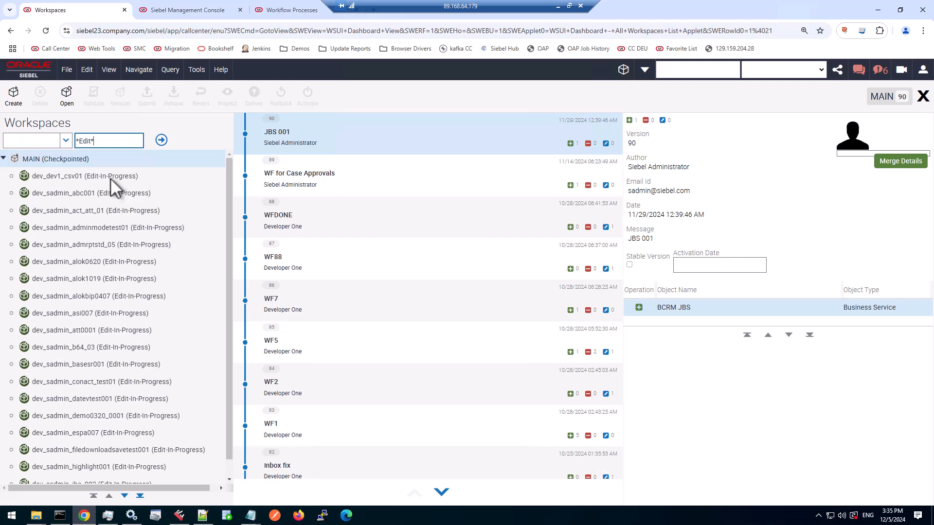
left_click(105, 194)
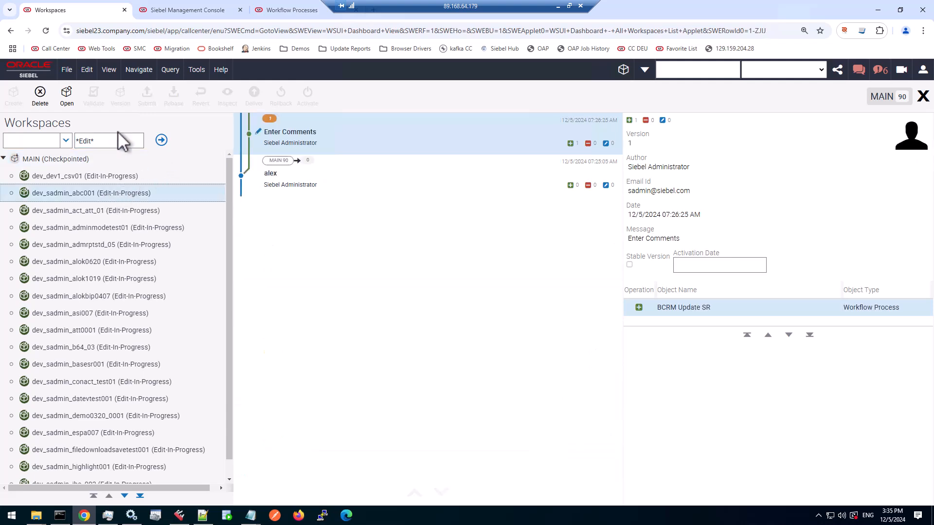
- Open the dev_sadmin_abc001 workspace, put it in inspect mode, and close the workspace dashboard
left_click(64, 103)
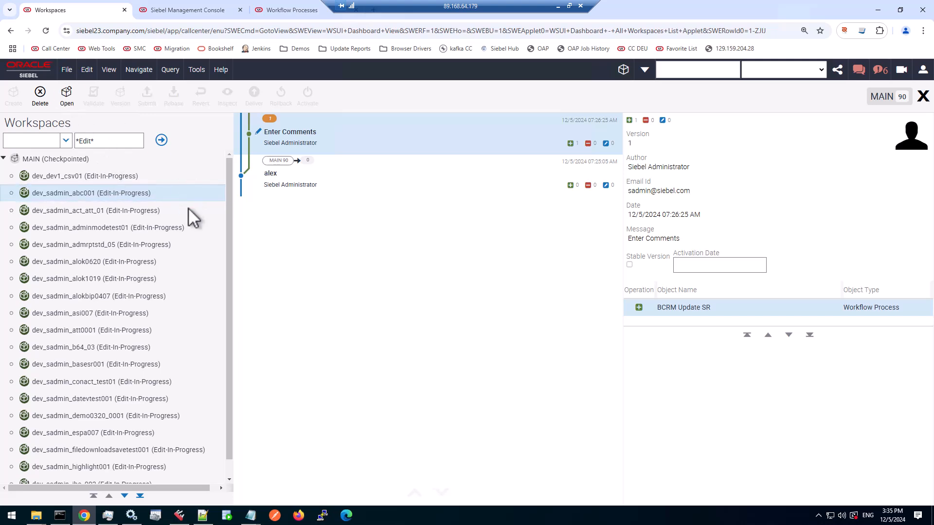
left_click(227, 92)
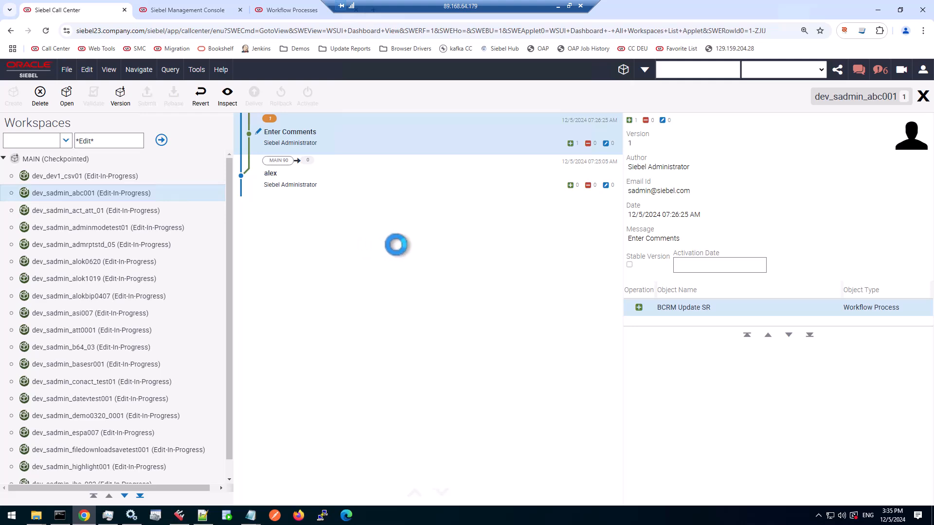
left_click(923, 96)
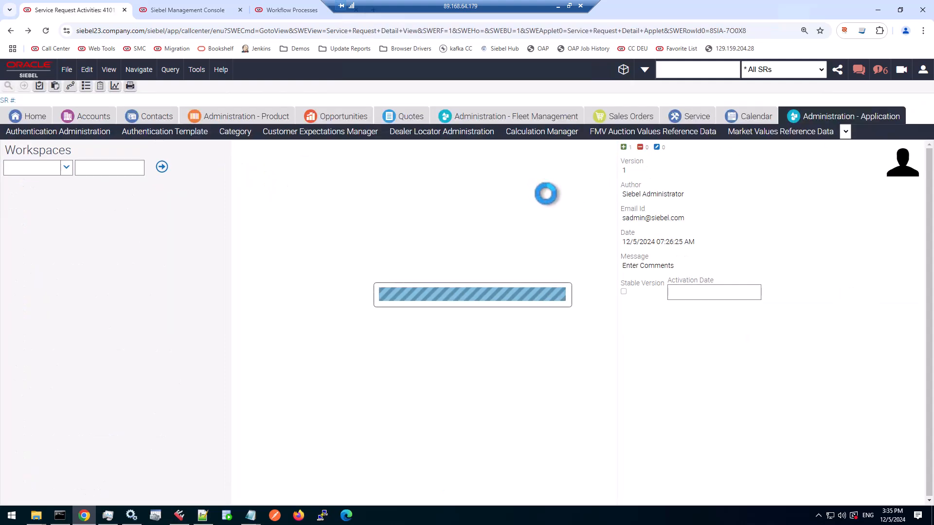
scroll(558, 231, "up", 2)
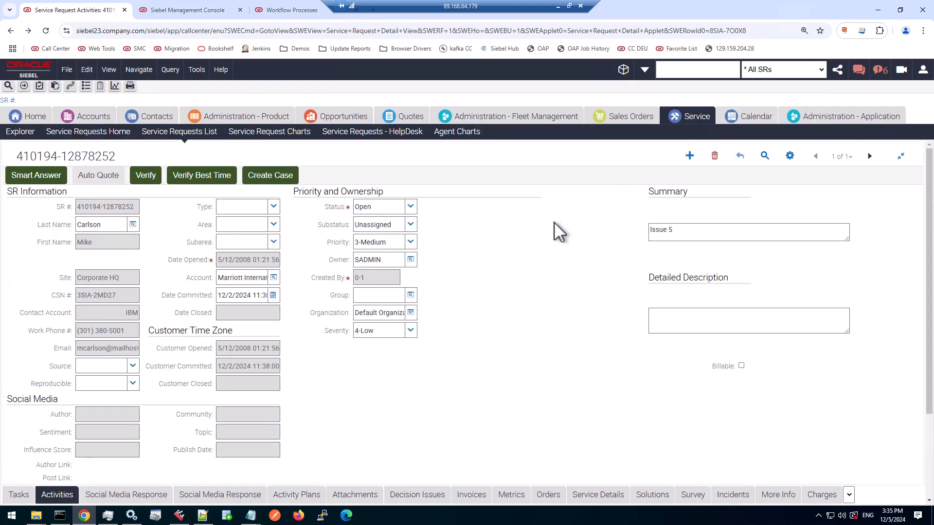
- Open the service request about flow software in a dialysis machine from My Service Requests and view its About Record details
left_click(157, 132)
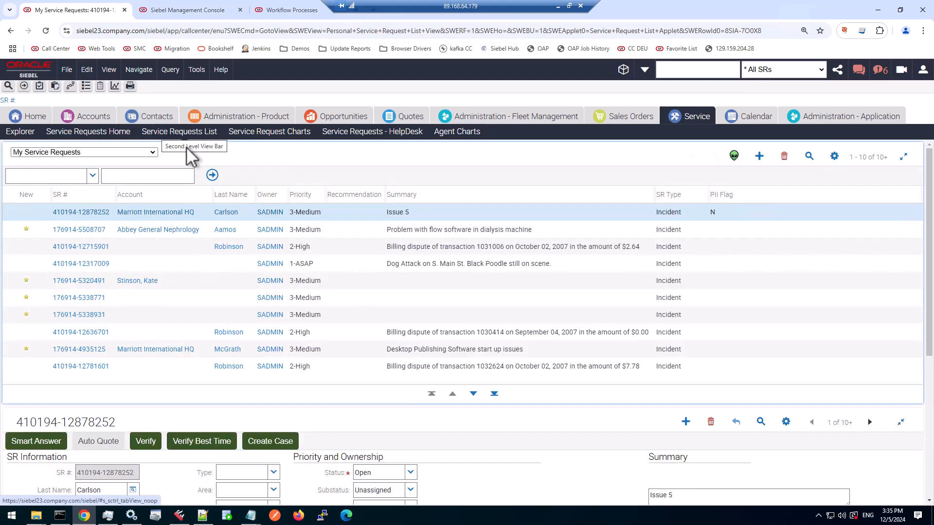
left_click(261, 238)
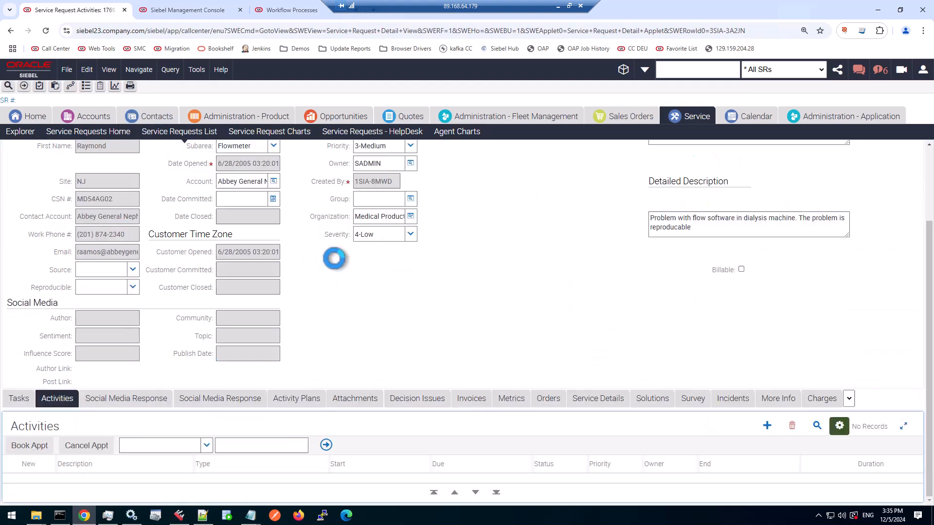
key("ctrl+alt+k")
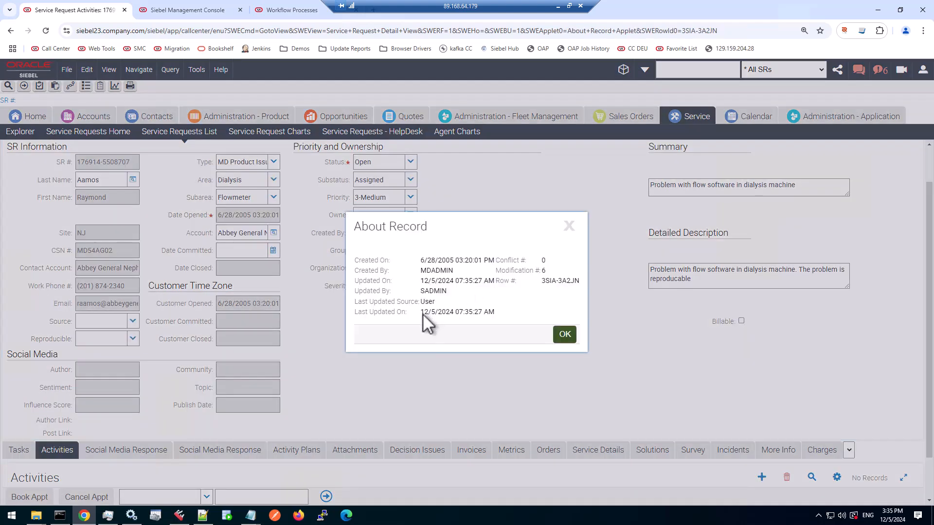
left_click(565, 335)
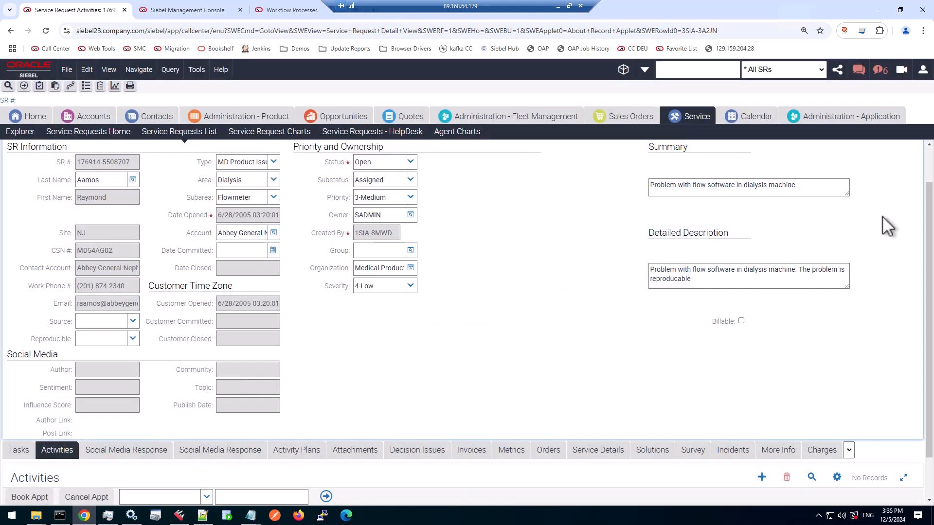
- Move to the following service request, the unauthorized billing dispute, and check its last-updated date in About Record
left_click(870, 156)
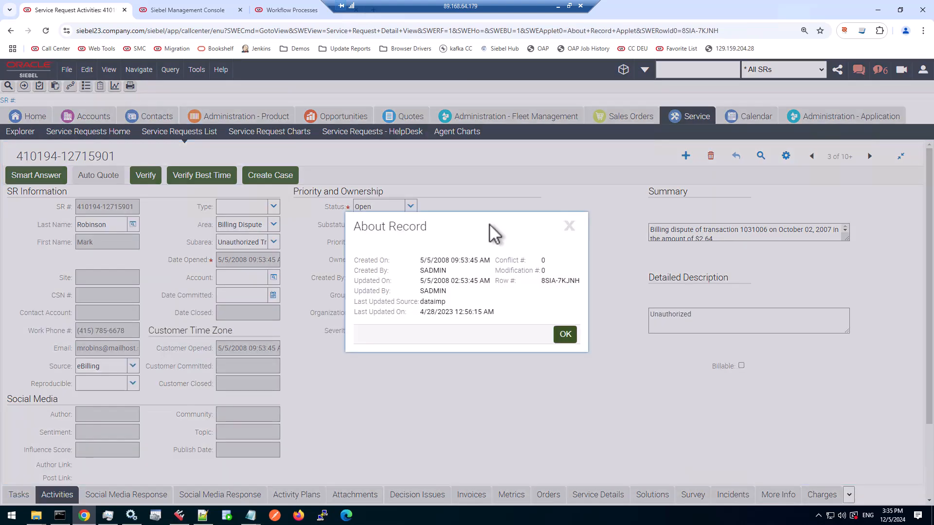
mouse_move(421, 313)
left_mouse_down()
mouse_move(467, 315)
mouse_move(435, 316)
left_mouse_up()
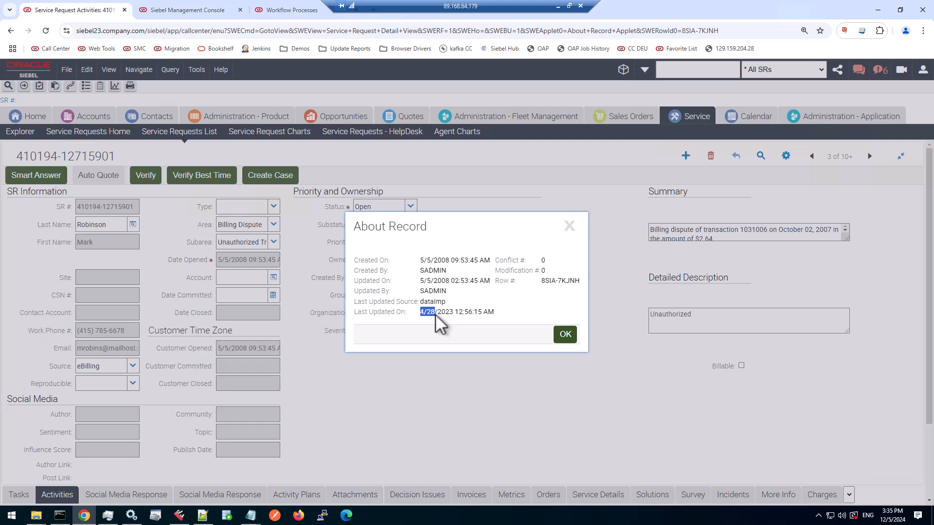
left_click(565, 335)
- Add an activity with the description test 1 to the billing dispute service request and save it
scroll(561, 310, "down", 2)
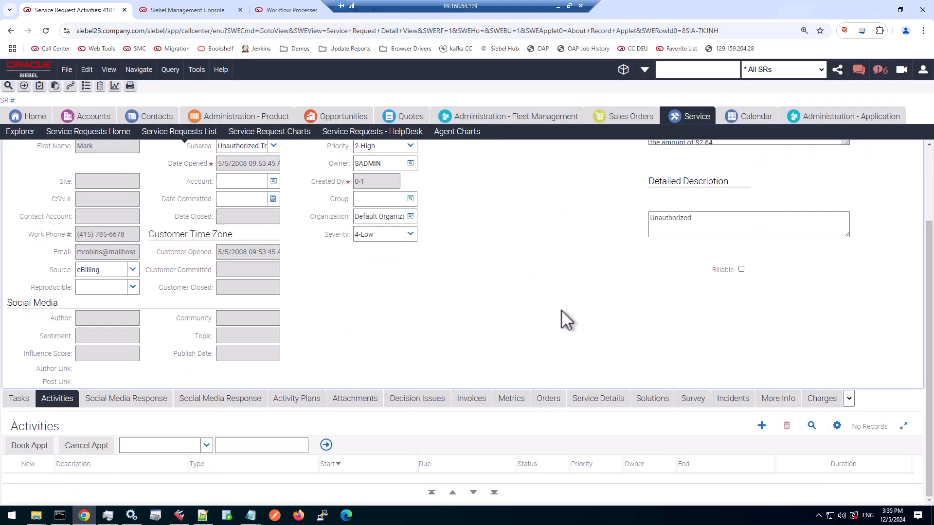
scroll(561, 310, "up", 1)
scroll(561, 311, "down", 1)
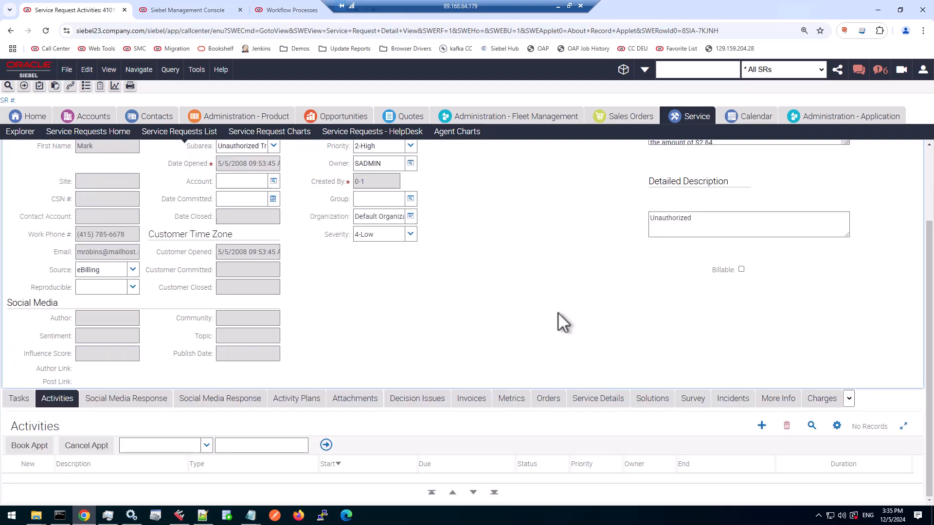
left_click(762, 426)
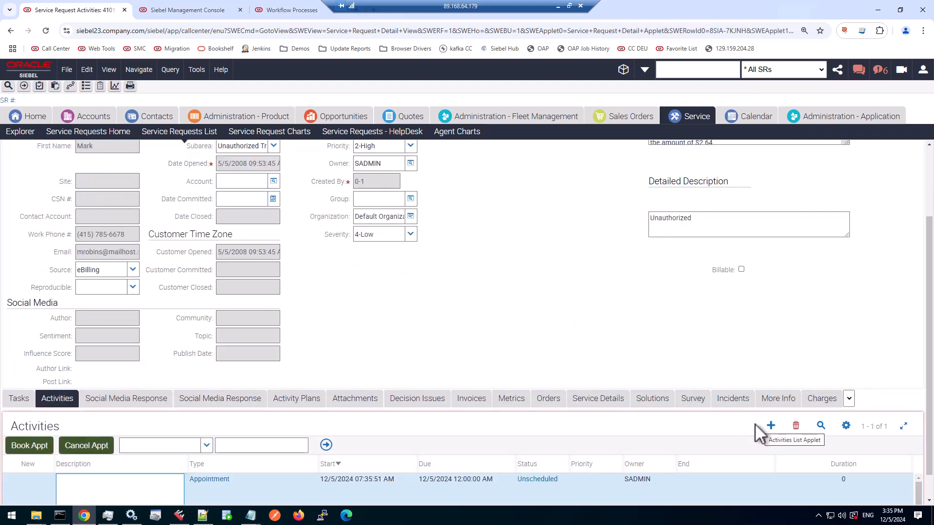
type("test 1")
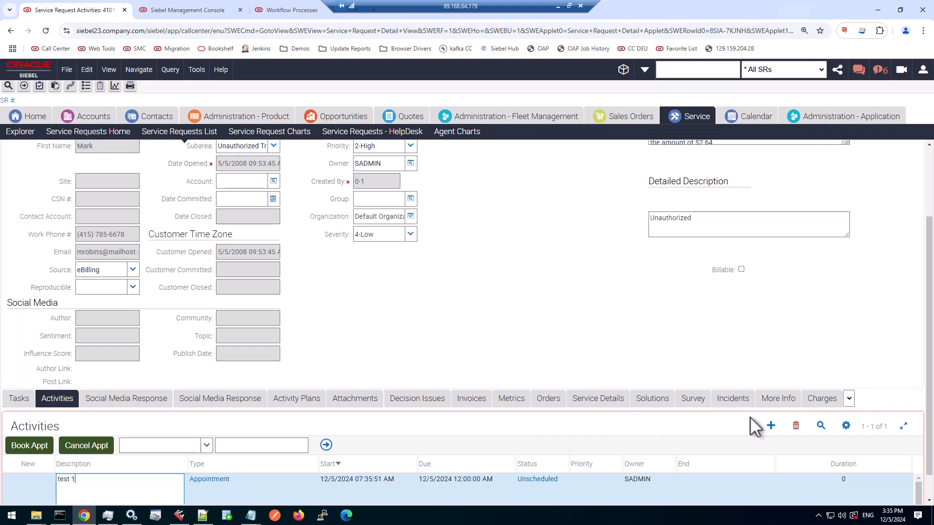
key("Tab")
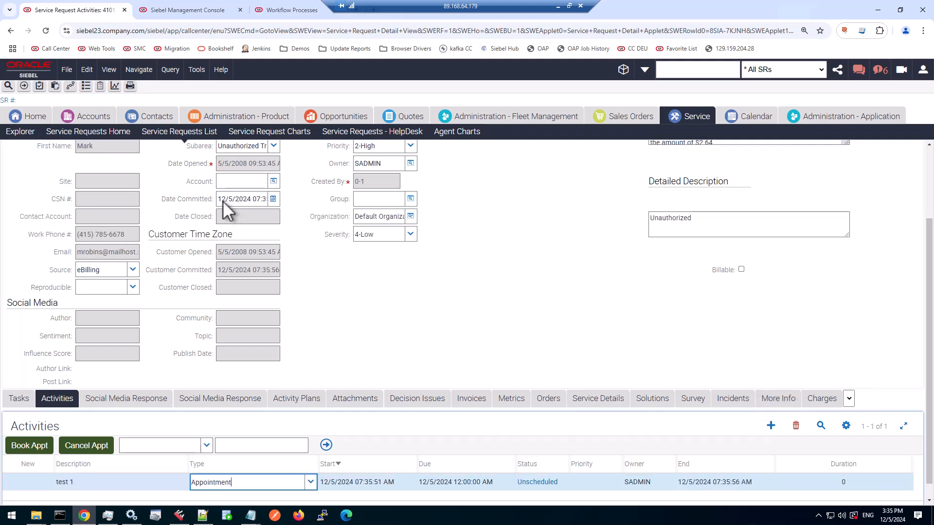
- Compare the service request's Date Committed with the last-updated timestamp in its About Record details
left_click(238, 199)
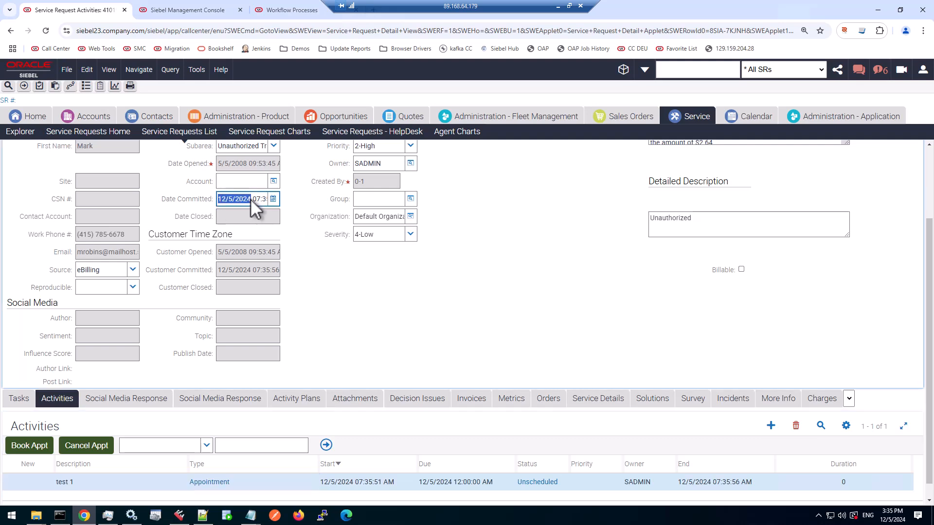
left_click_drag(250, 199, 264, 198)
left_click(511, 304)
key("ctrl+alt+k")
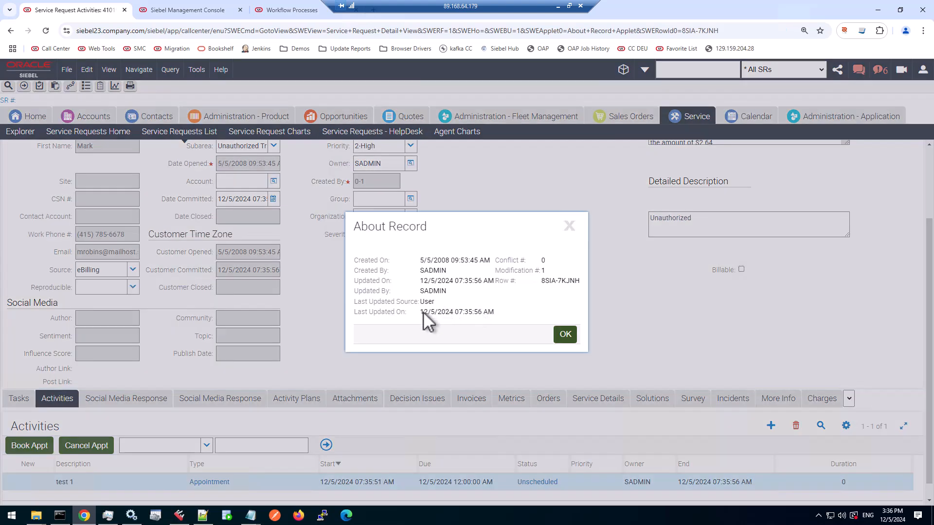
left_click_drag(423, 312, 489, 310)
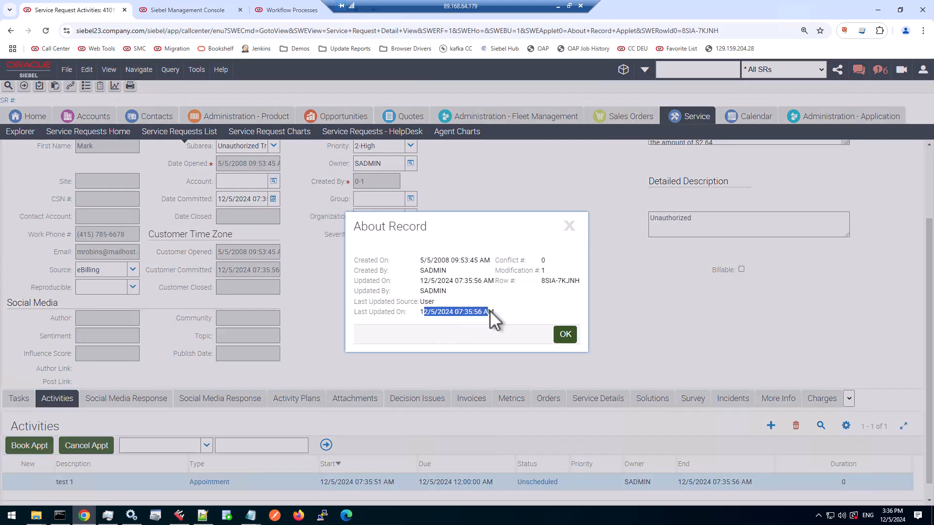
left_click(565, 334)
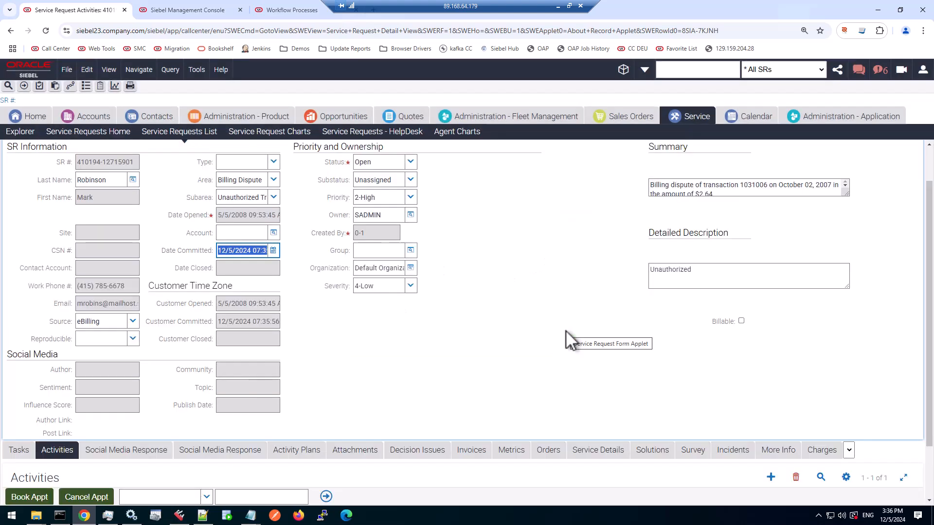
- Widen the activity list's Status column, set the test 1 activity's status to Scheduled, and save the record
scroll(540, 343, "down", 1)
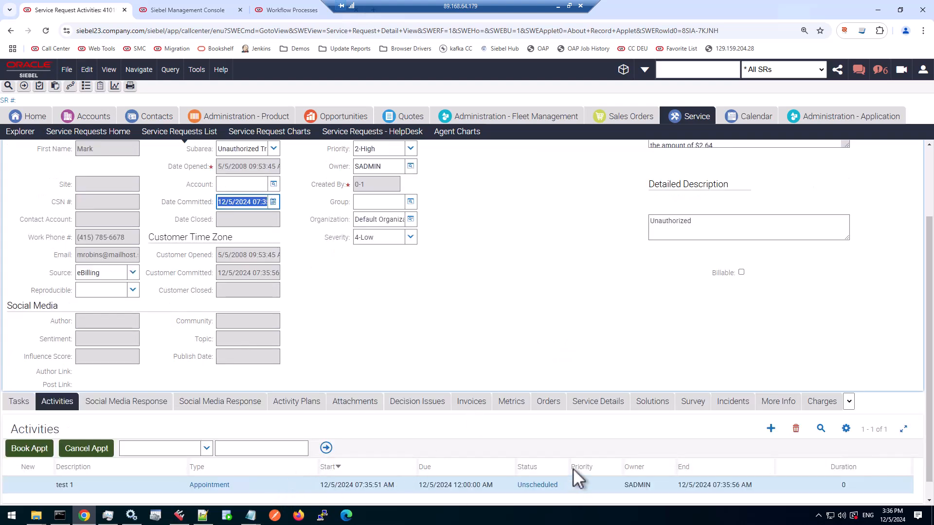
left_click_drag(570, 468, 602, 464)
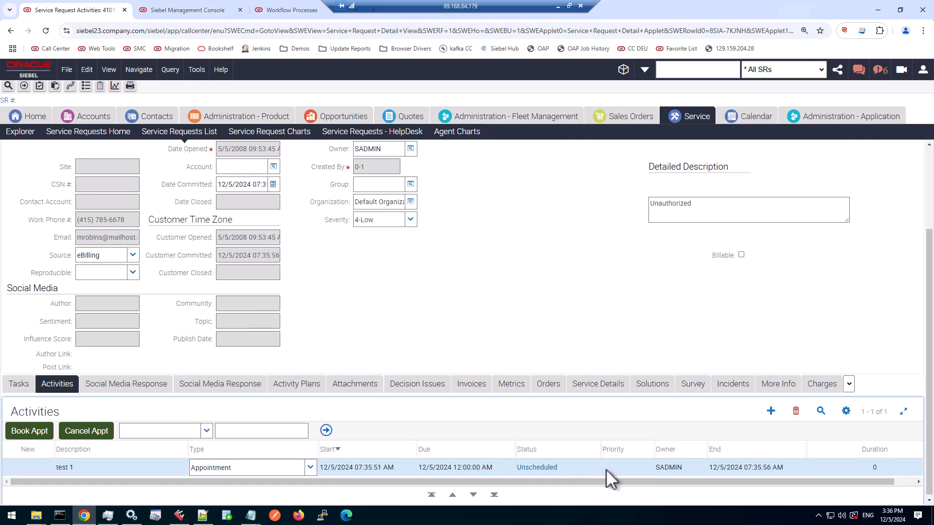
left_click(598, 468)
left_click(593, 467)
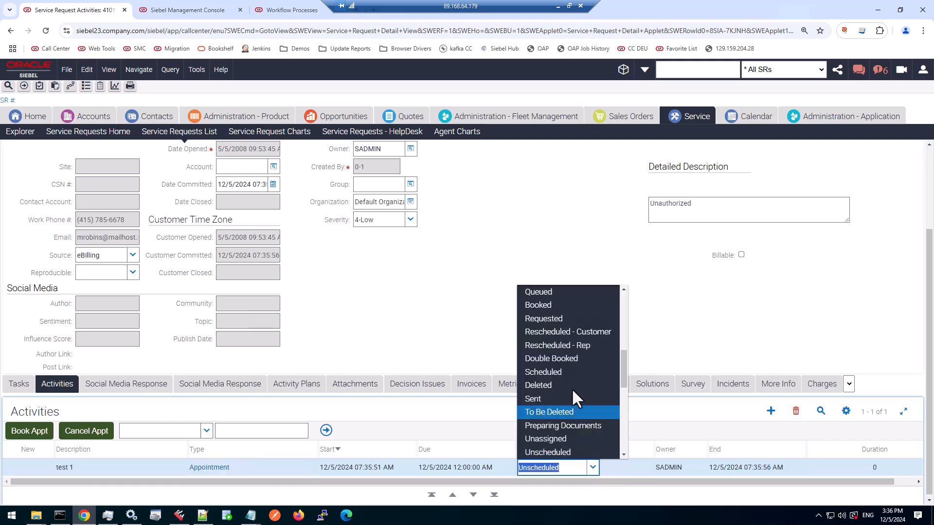
left_click(566, 372)
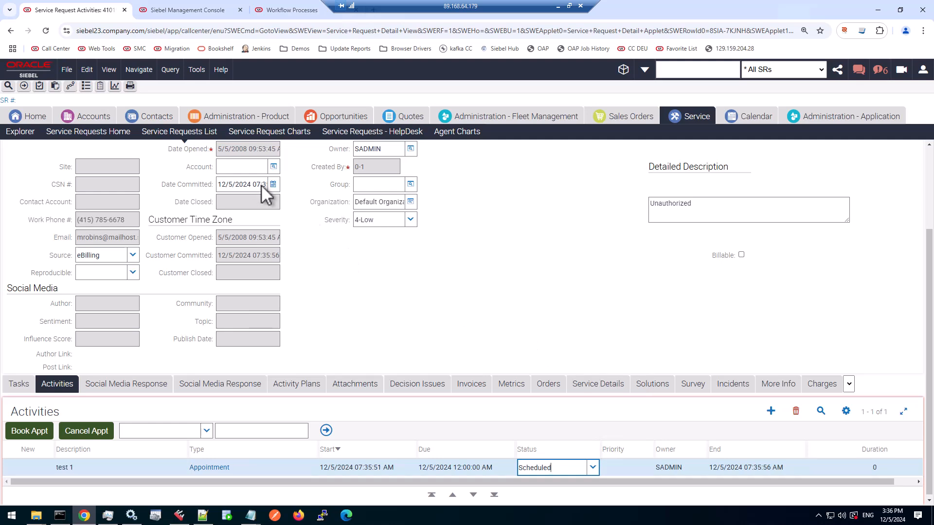
left_click_drag(262, 185, 270, 185)
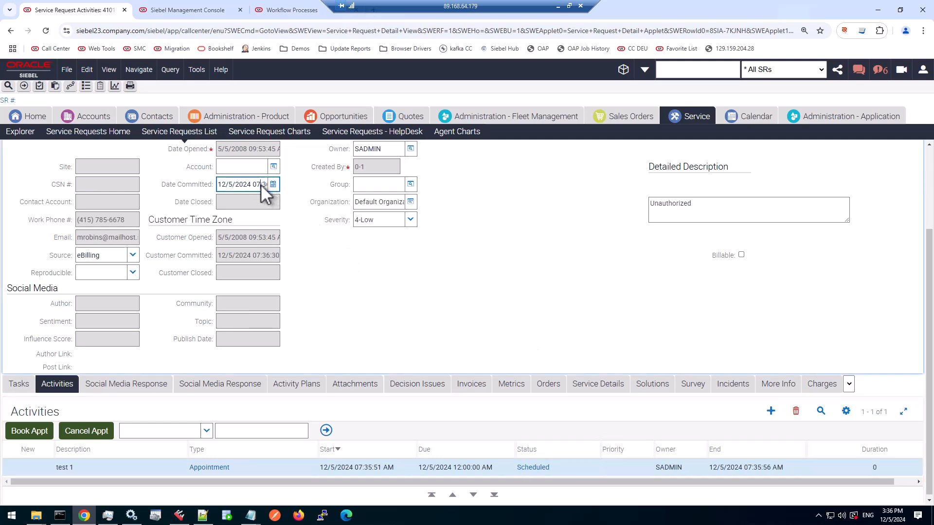
- Examine the time portion of the service request's Date Committed value after the activity update
left_click_drag(252, 185, 269, 183)
left_click(404, 285)
left_click_drag(257, 185, 270, 182)
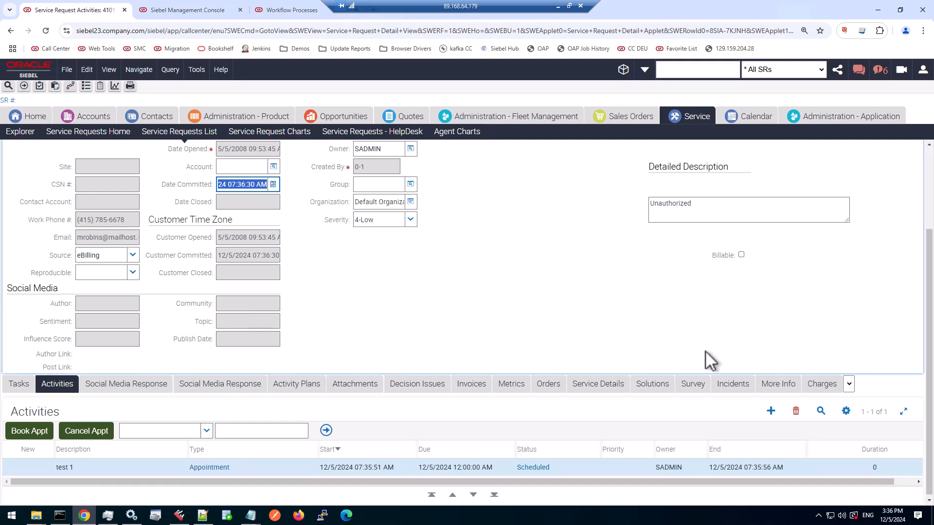
- Show the service request's Solutions view with the full service request form expanded
left_click(650, 385)
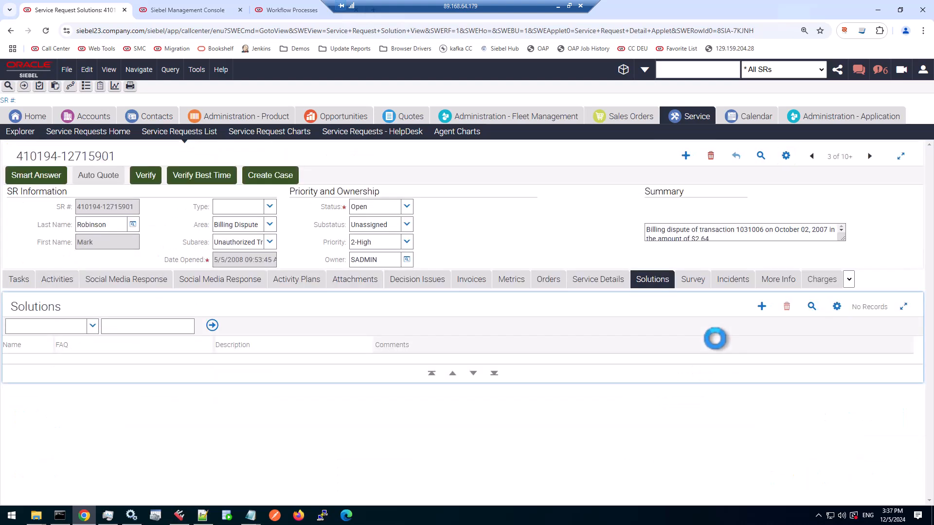
left_click(497, 242)
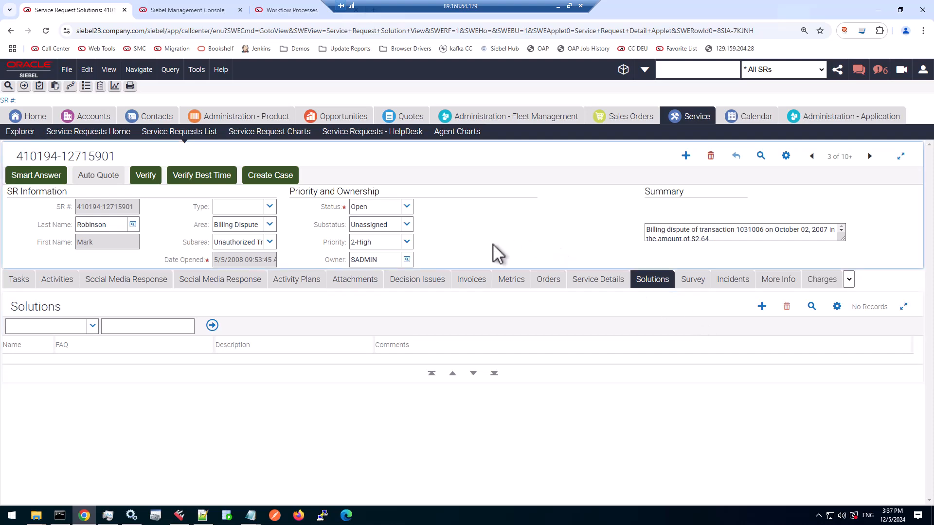
left_click(901, 156)
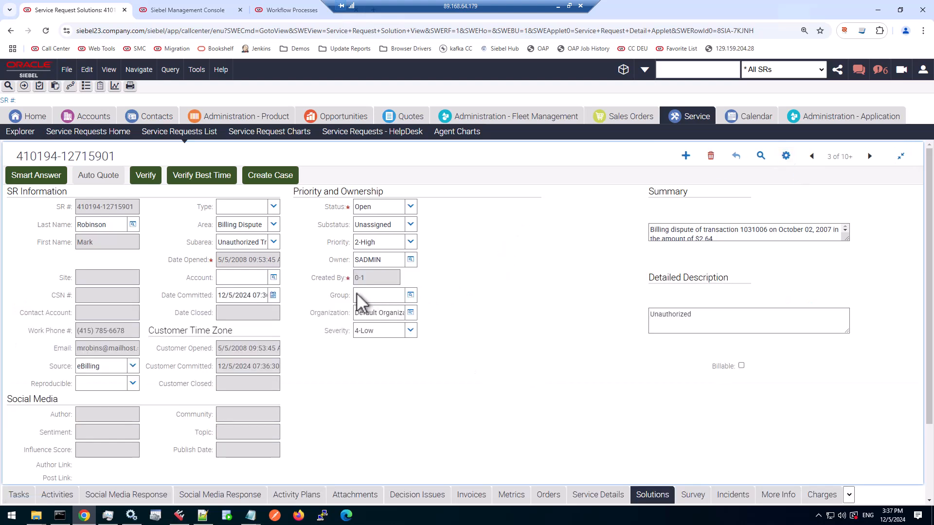
scroll(602, 375, "down", 2)
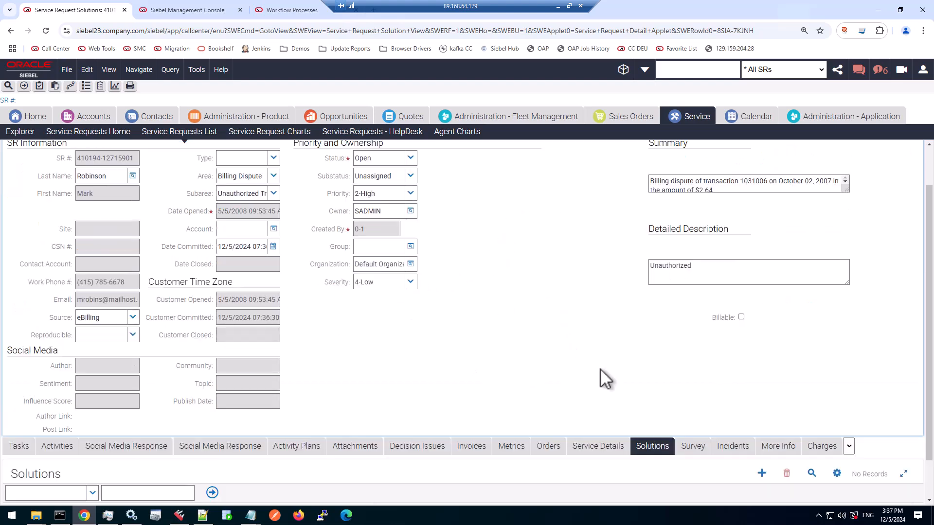
left_click(325, 424)
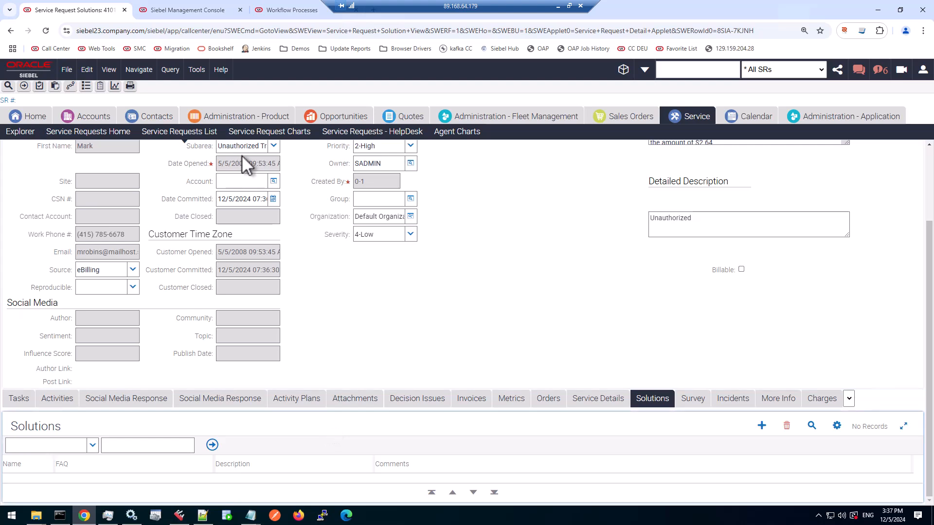
- Look up the business component behind the Solutions list in the About View details
left_click(223, 69)
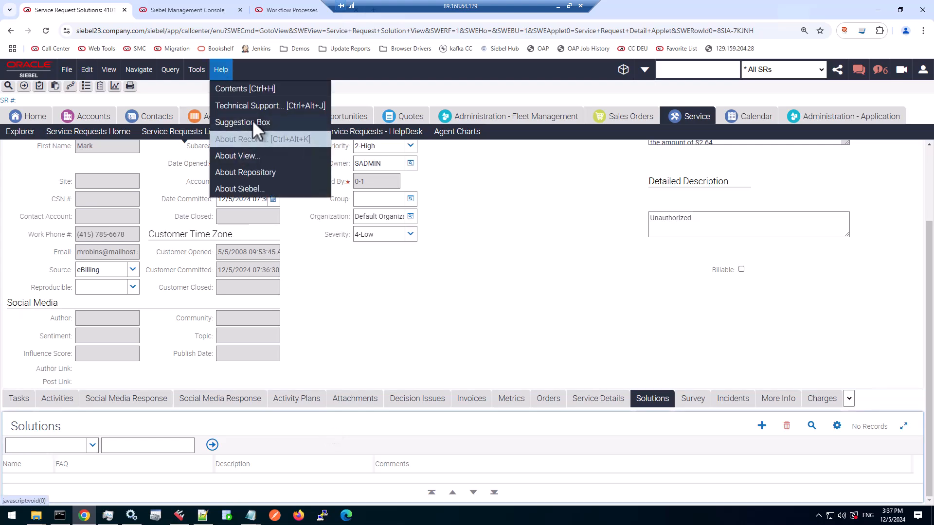
left_click(247, 155)
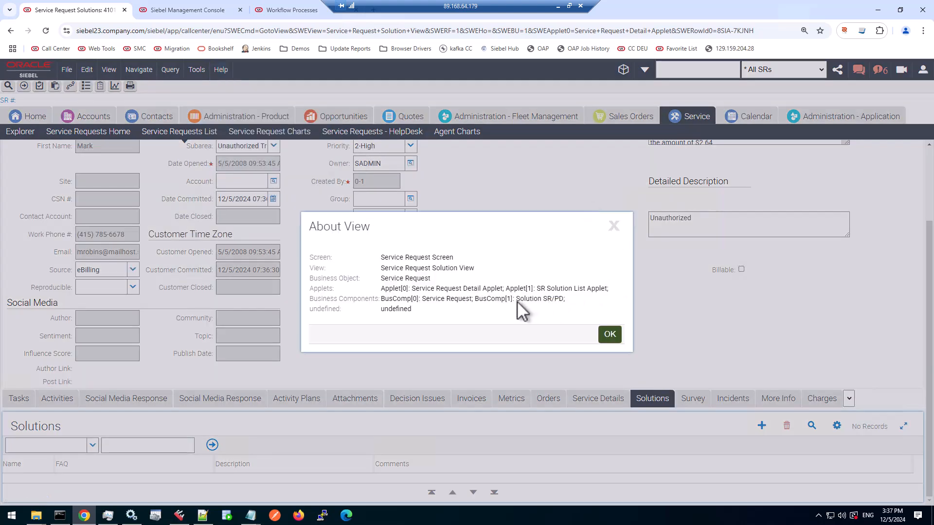
left_click_drag(518, 300, 563, 299)
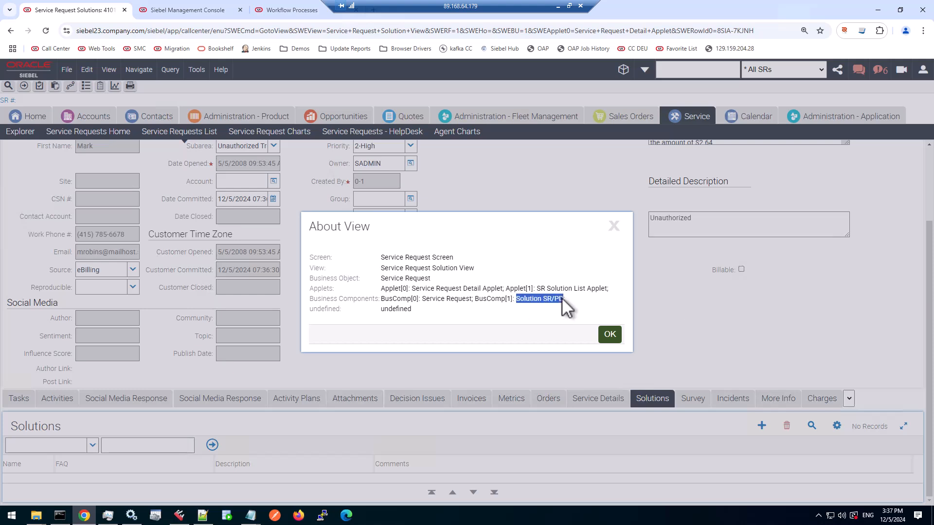
left_click(610, 335)
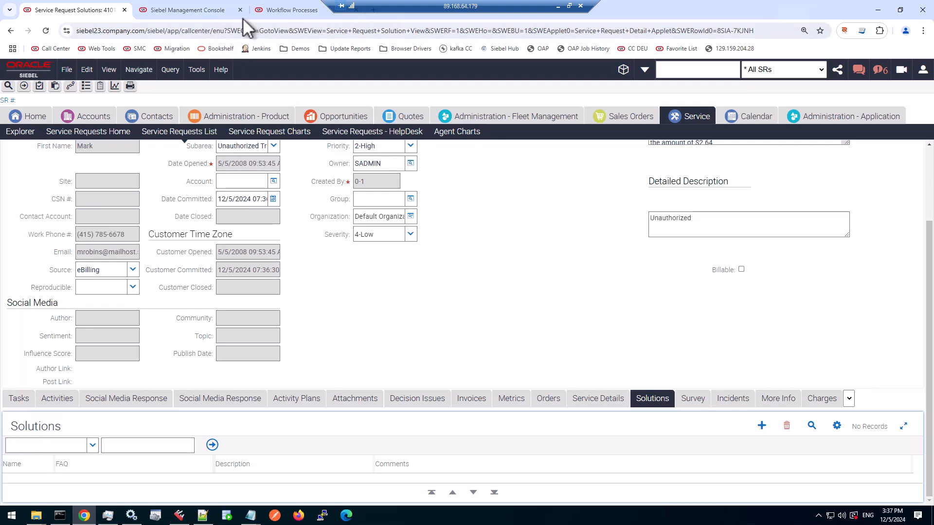
- In the BCRM Update SR workflow, draw a second connector from the Start step to the Update Timestamp step
left_click(305, 15)
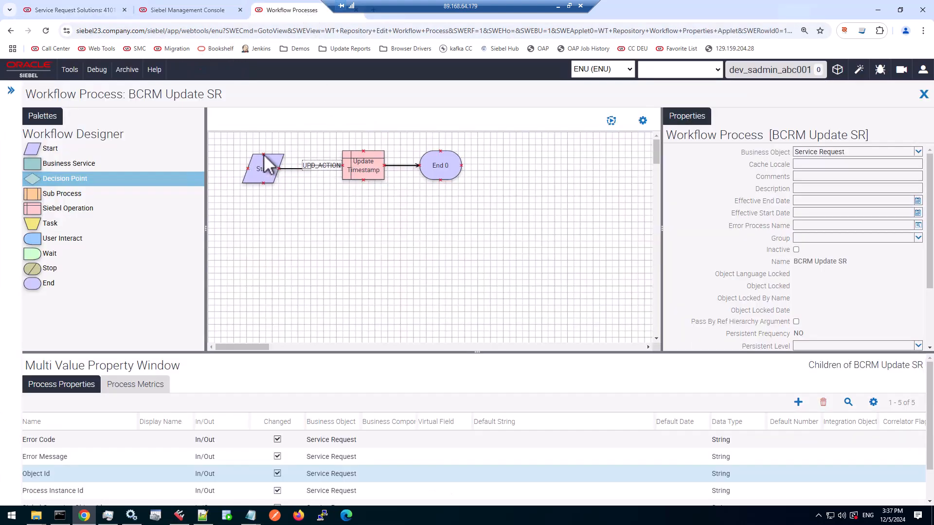
left_click_drag(266, 151, 363, 152)
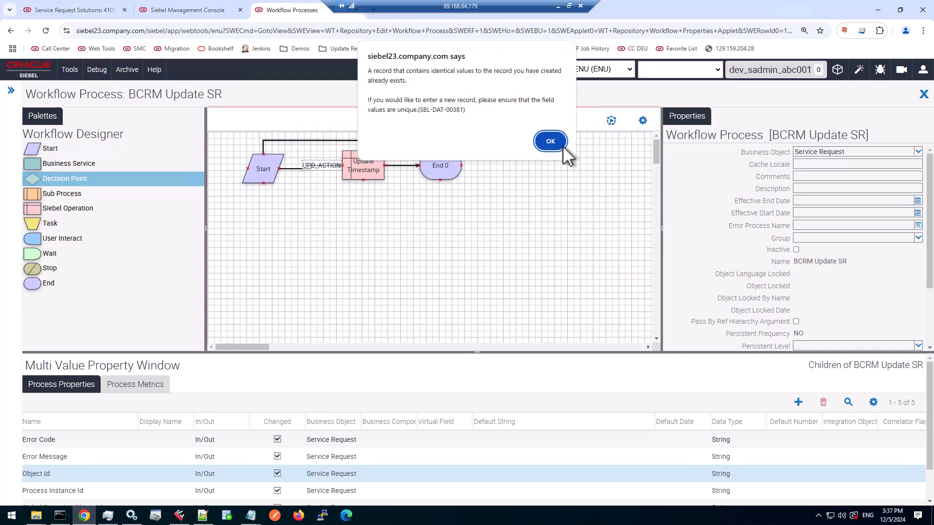
left_click(550, 142)
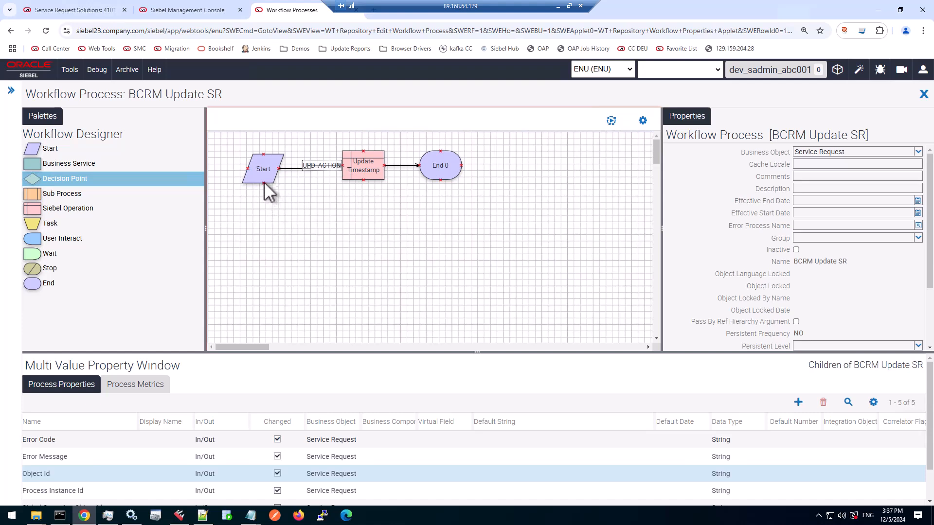
left_click(573, 146)
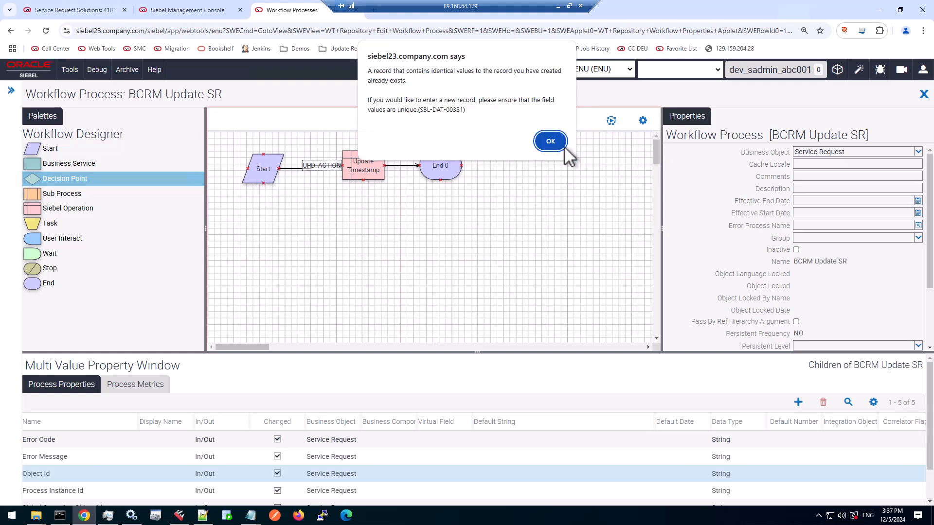
left_click(554, 142)
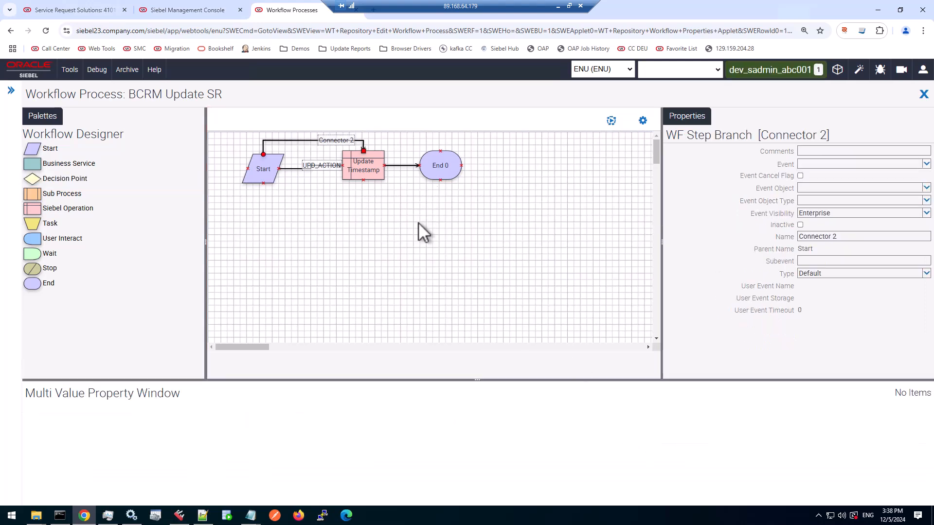
left_click(413, 241)
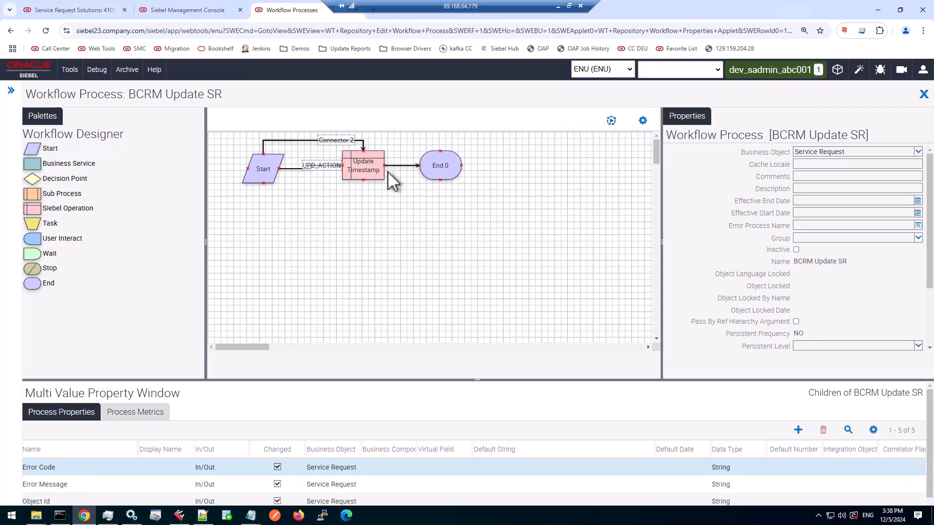
- Configure the new connector as a Condition branch named ASO_SOLN, with event Associate, event object type BusComp and event object Solution SR/PD
left_click(344, 142)
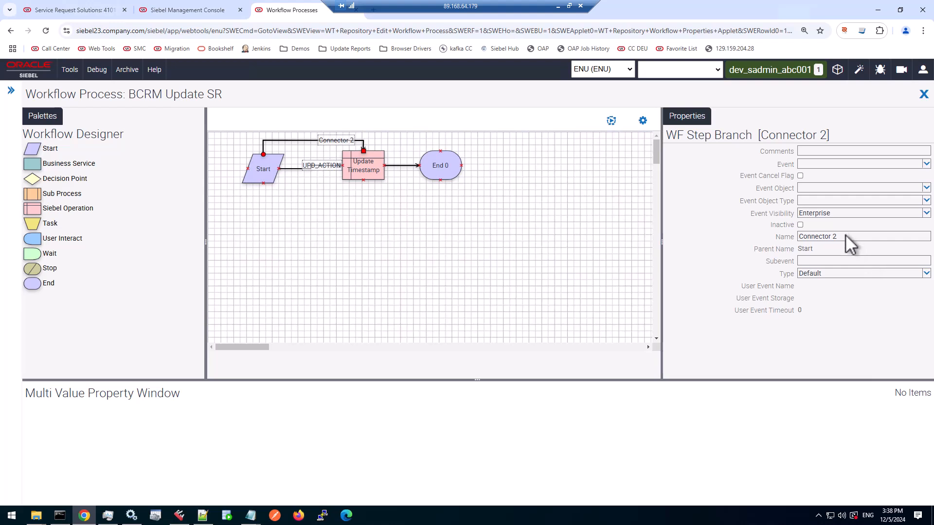
left_click_drag(817, 237, 798, 234)
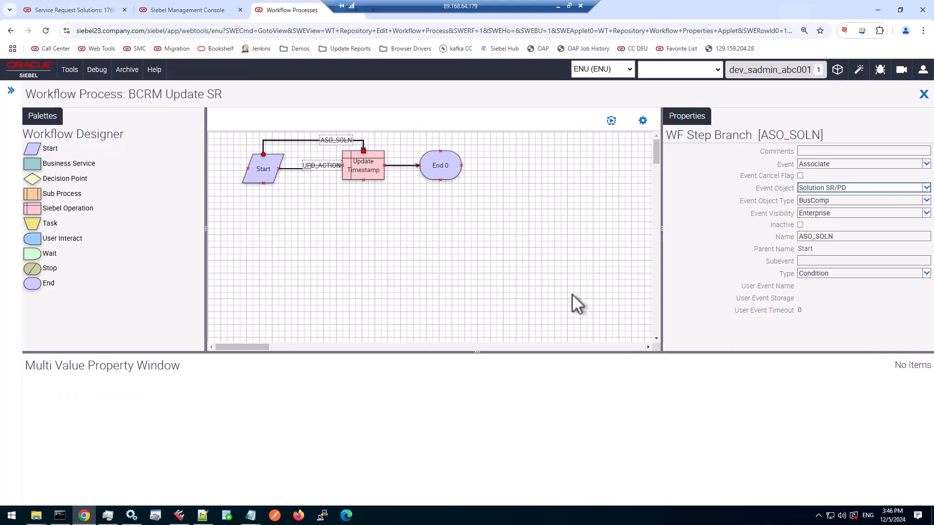
left_click(840, 237)
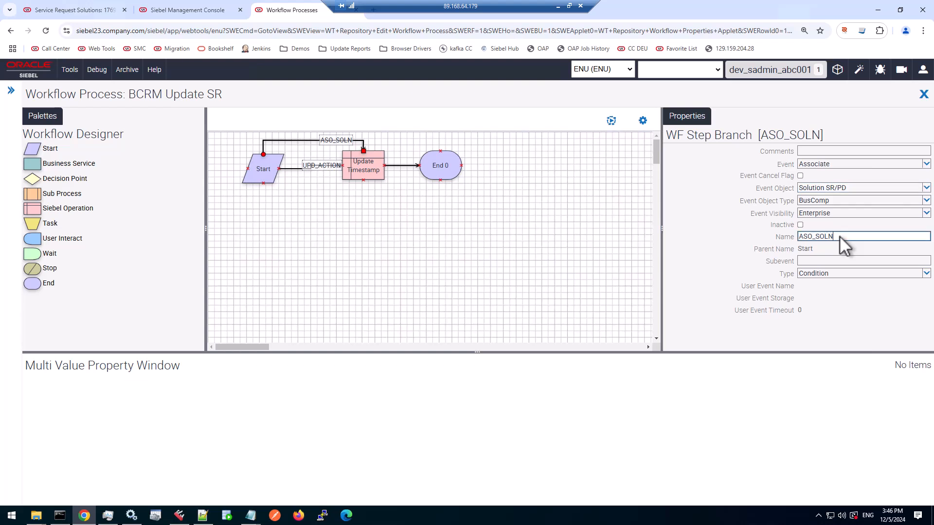
left_click(845, 166)
double_click(845, 167)
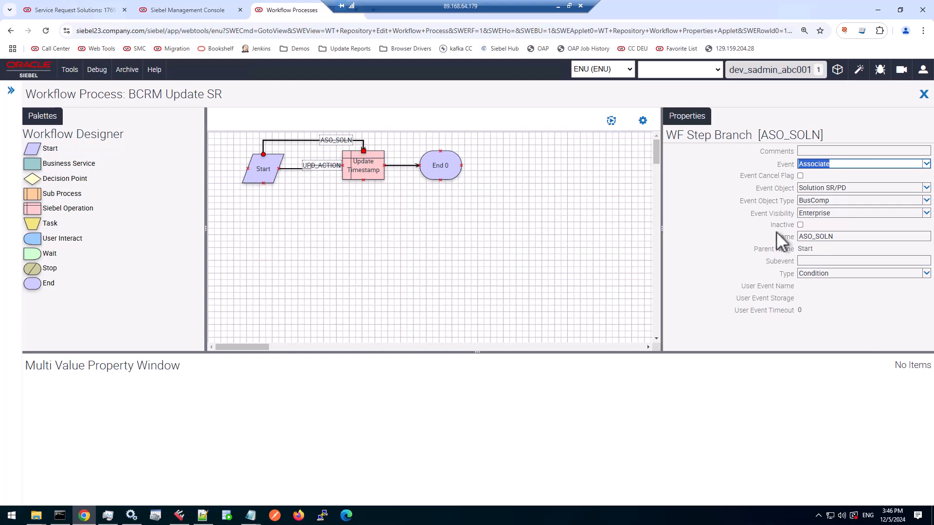
left_click(812, 238)
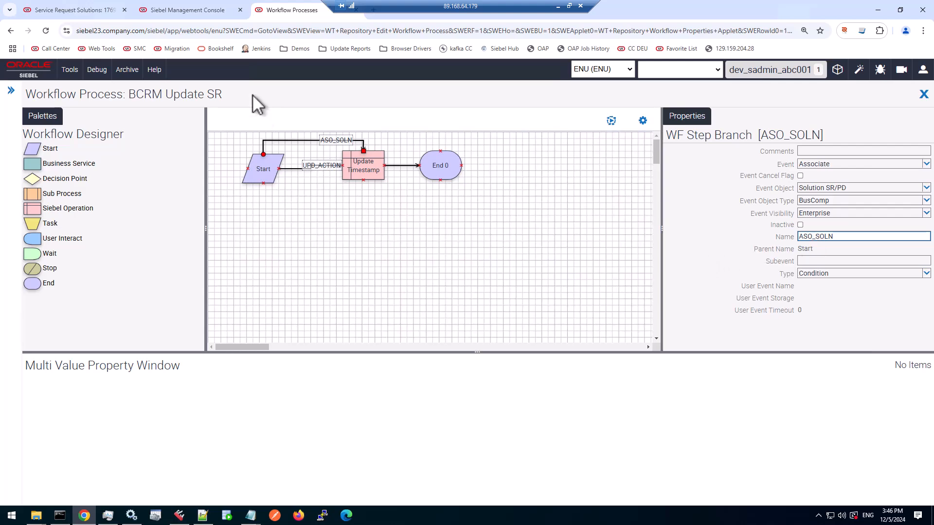
- Return to the service request's Solutions view and clear its Date Committed value
left_click(88, 12)
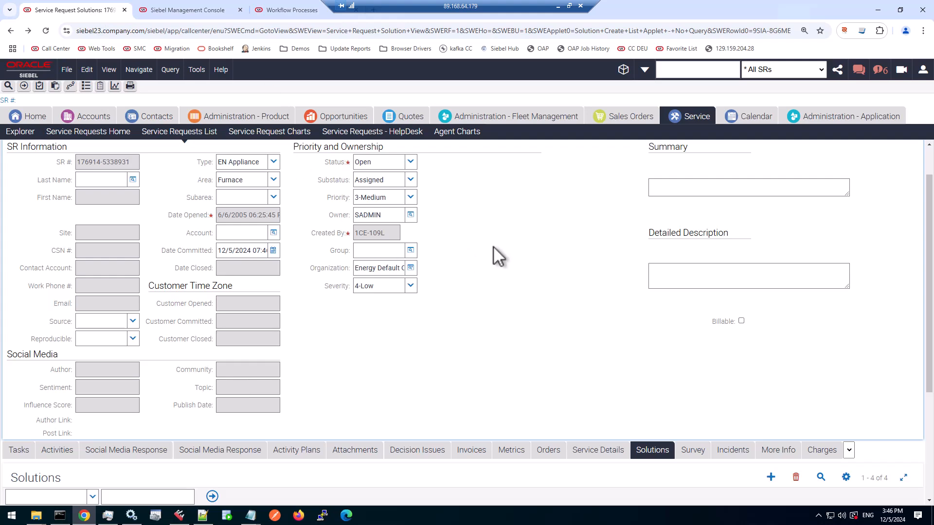
double_click(250, 252)
key("ctrl+a")
key("Delete")
key("Tab")
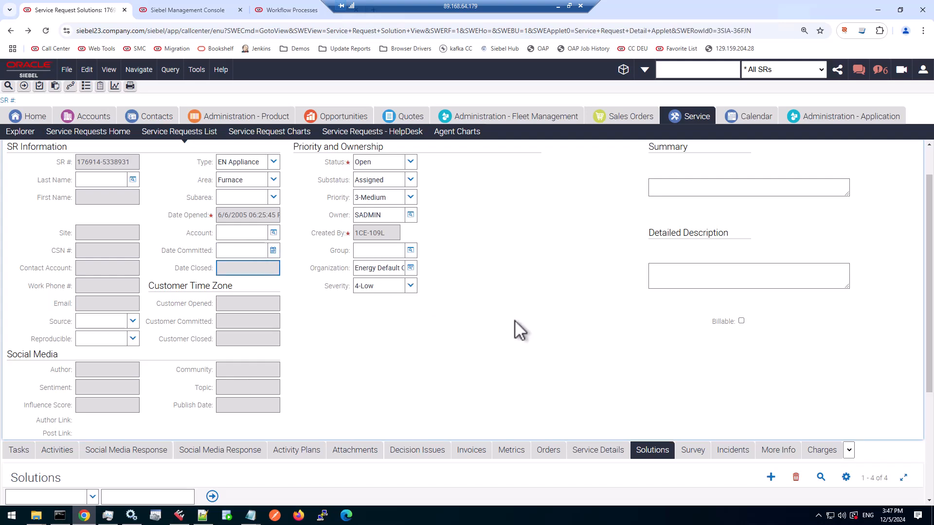
- Add the existing Antibiotics and Alcohol solution to the service request's Solutions list
scroll(514, 321, "down", 3)
scroll(514, 320, "up", 1)
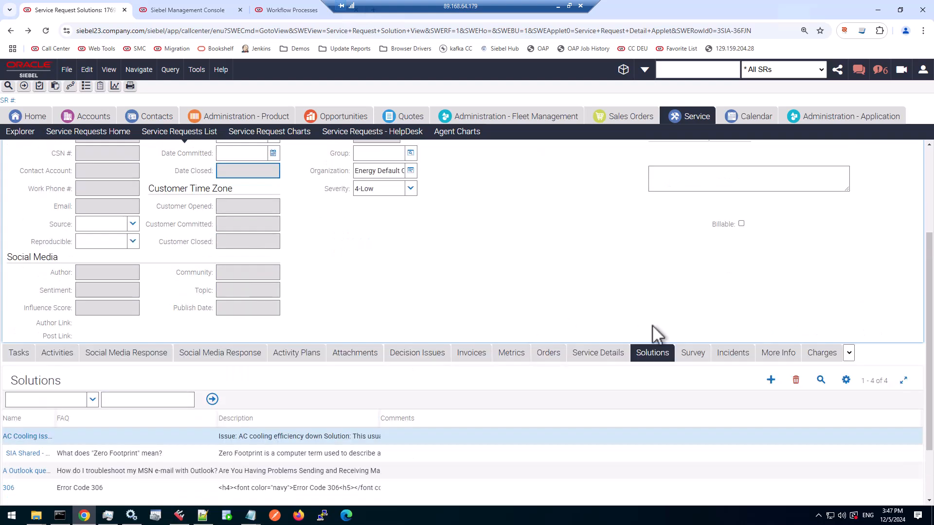
left_click(771, 381)
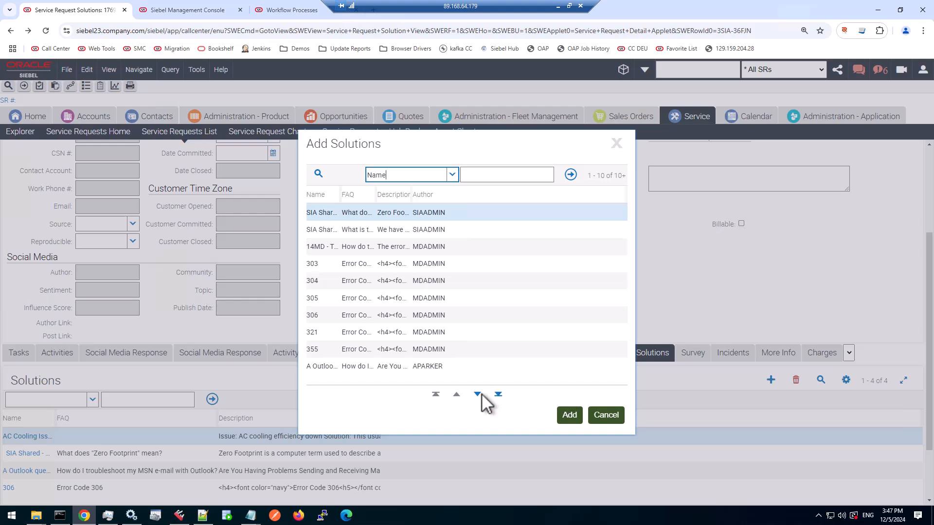
left_click(478, 394)
left_click(340, 333)
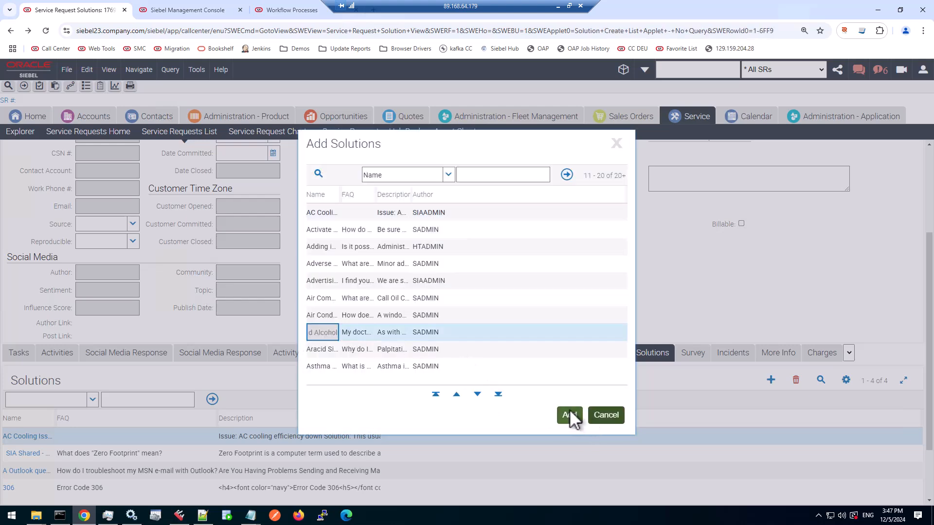
left_click(569, 415)
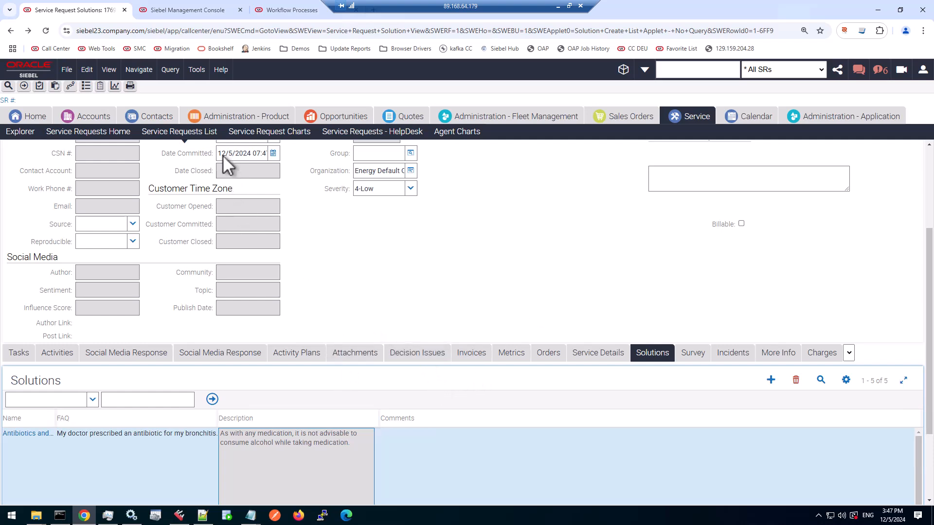
- Examine the service request's Date Committed time and its About Record update details, and return to the BCRM Update SR workflow
left_click_drag(226, 155, 263, 153)
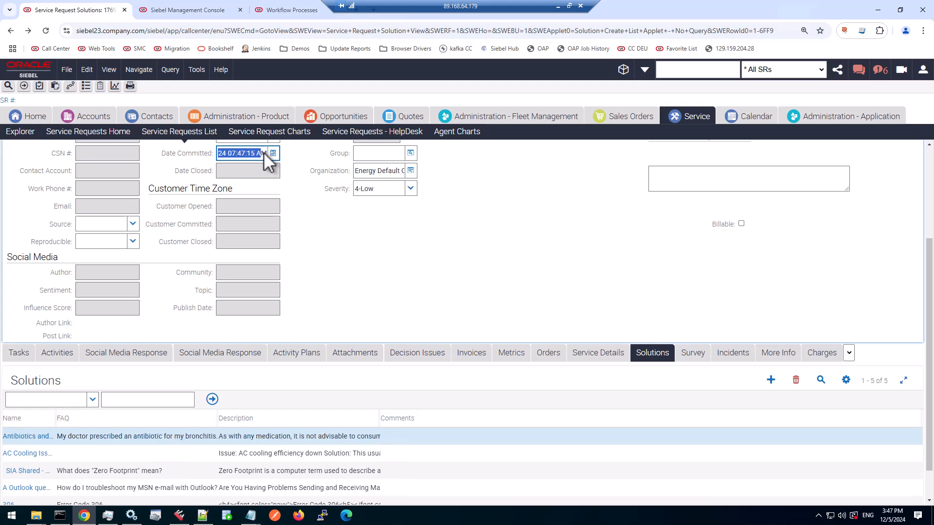
left_click(352, 235)
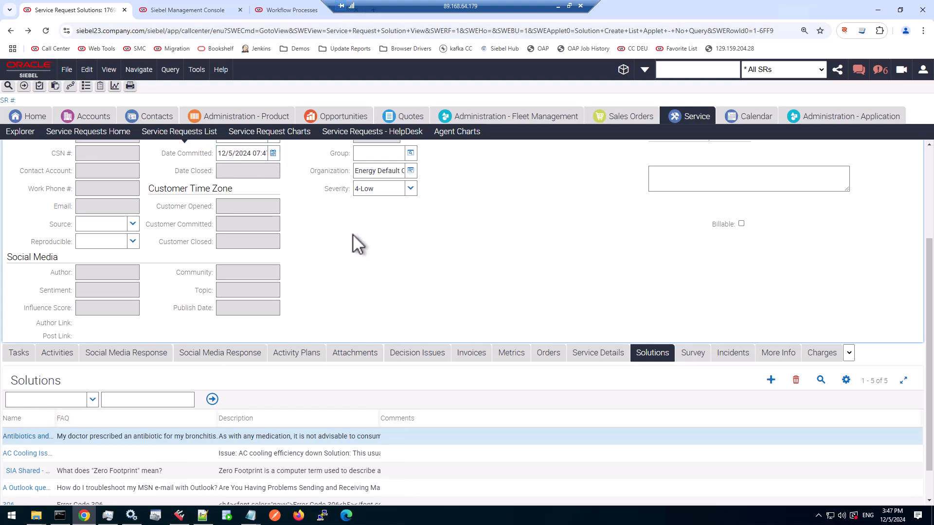
key("ctrl+alt+k")
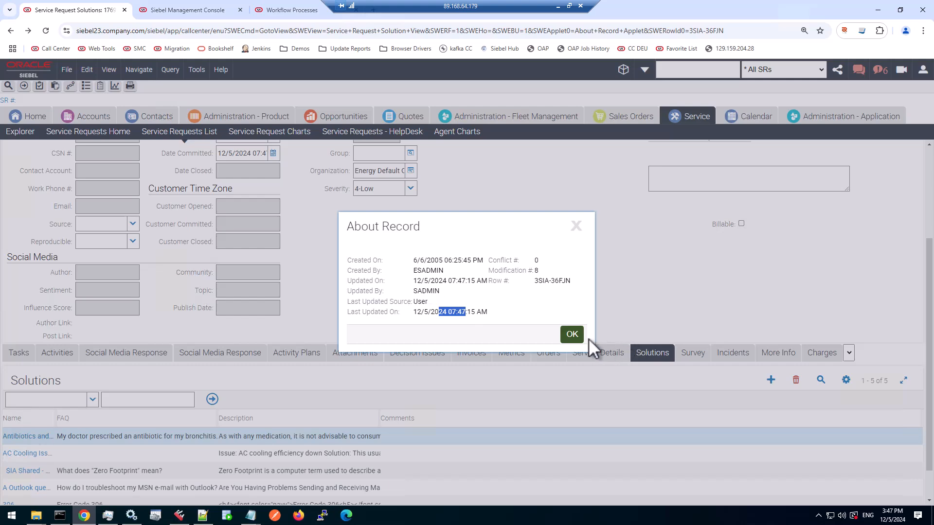
left_click(576, 334)
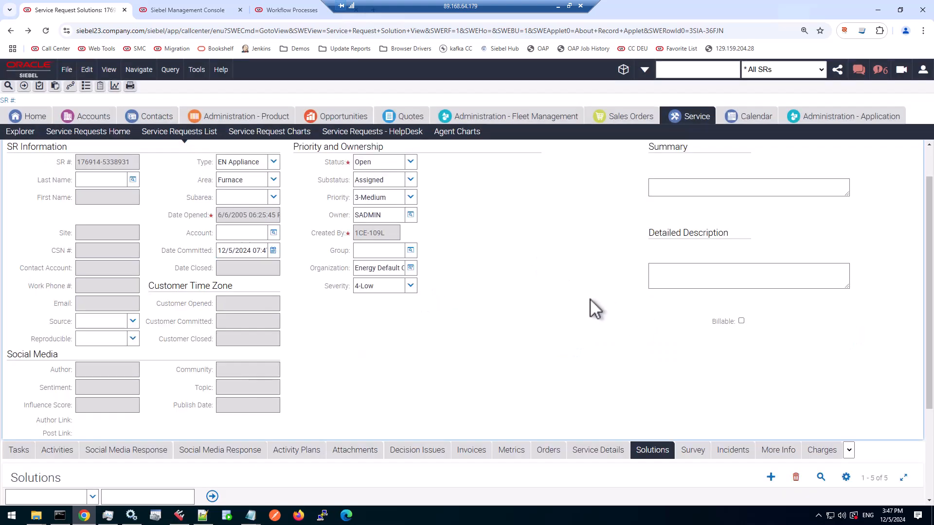
left_click(279, 10)
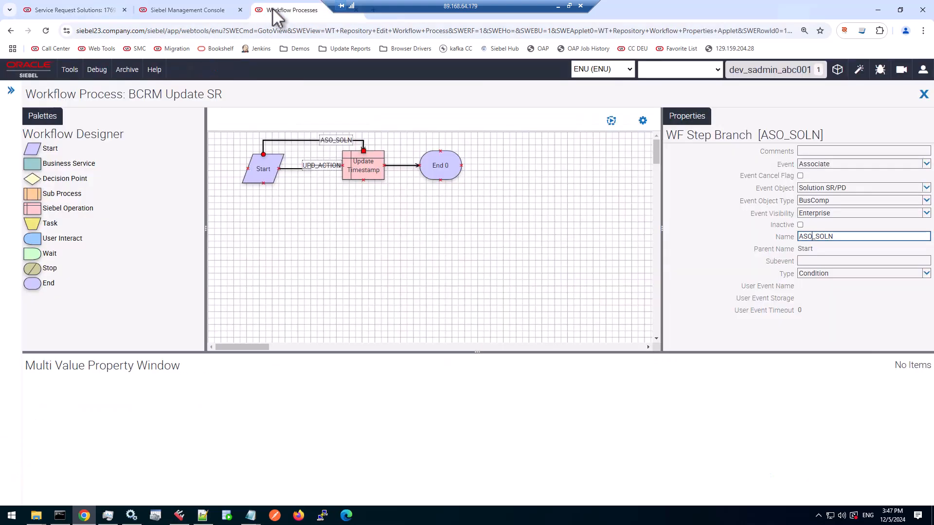